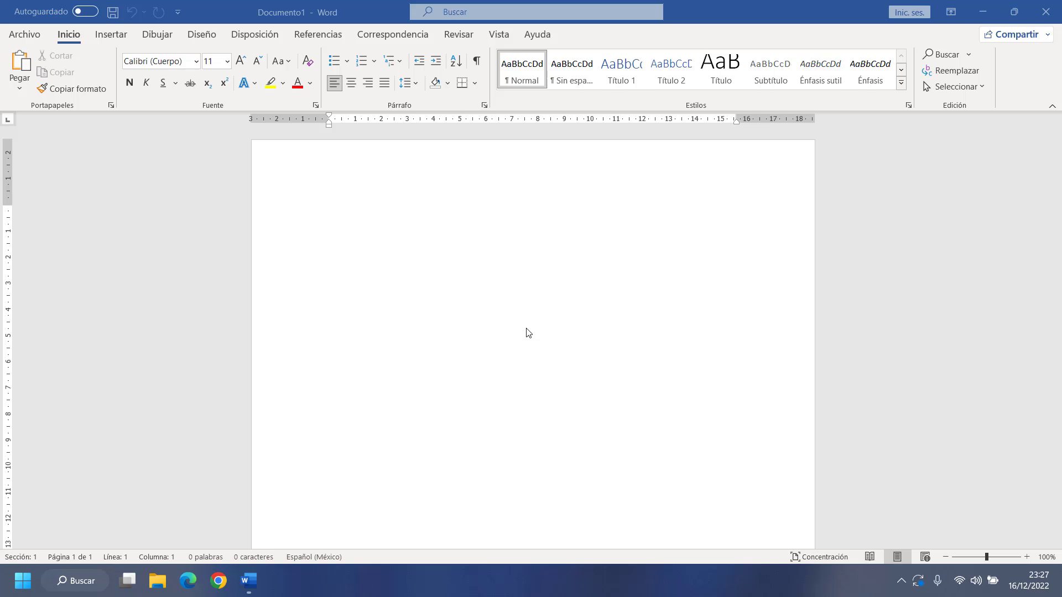
- Open the document "Frases que inspiran.docx" from the Escritorio folder
click(22, 32)
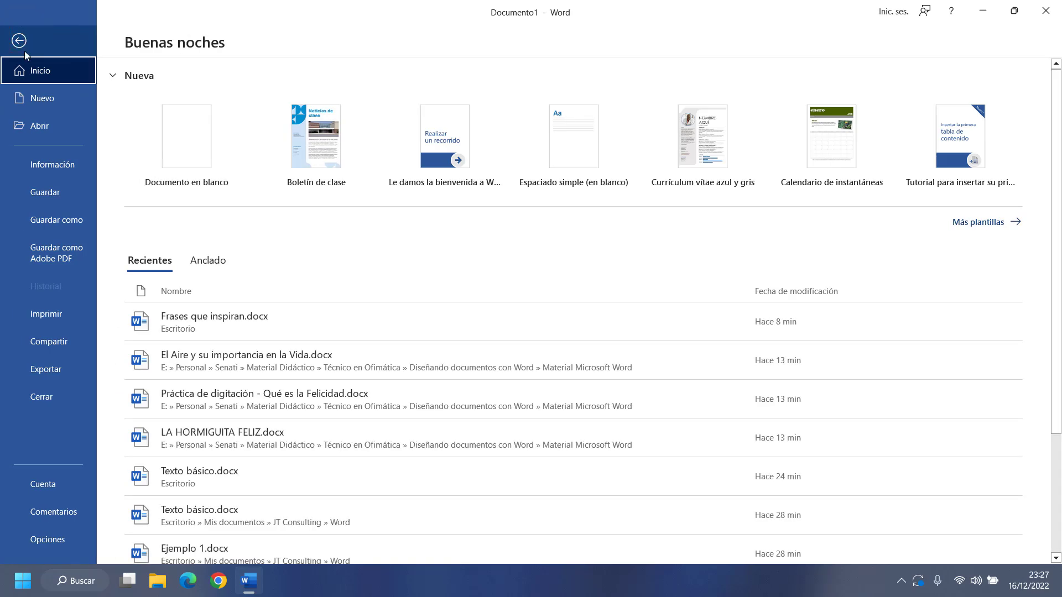
click(41, 125)
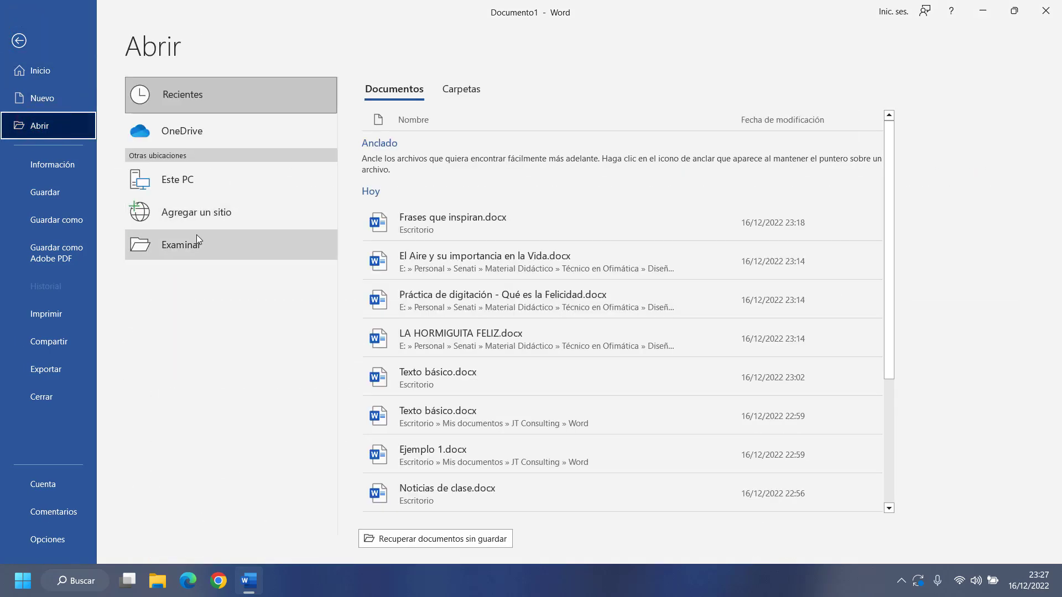
click(182, 246)
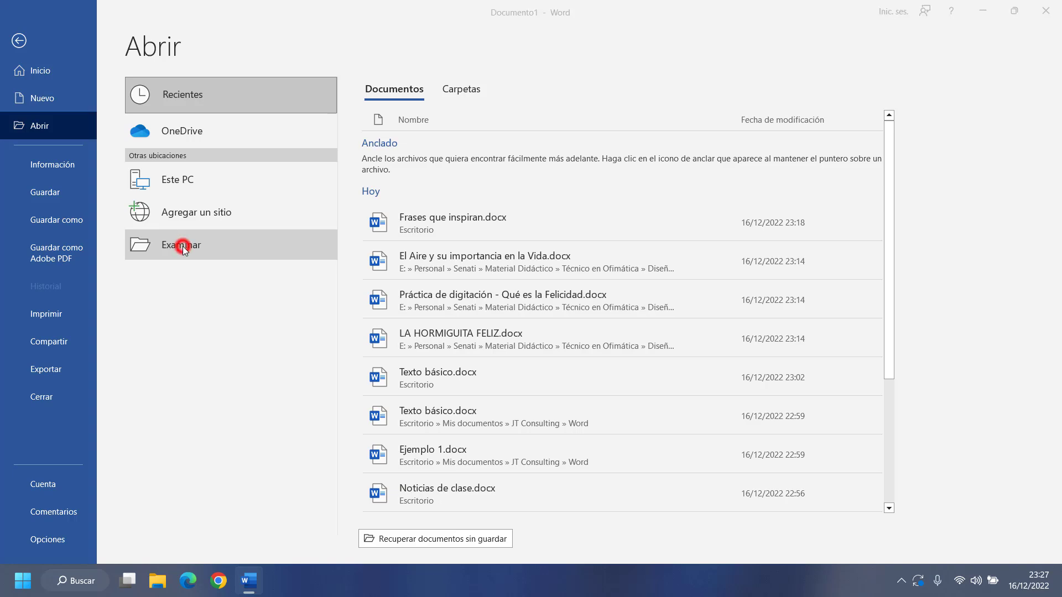
click(261, 199)
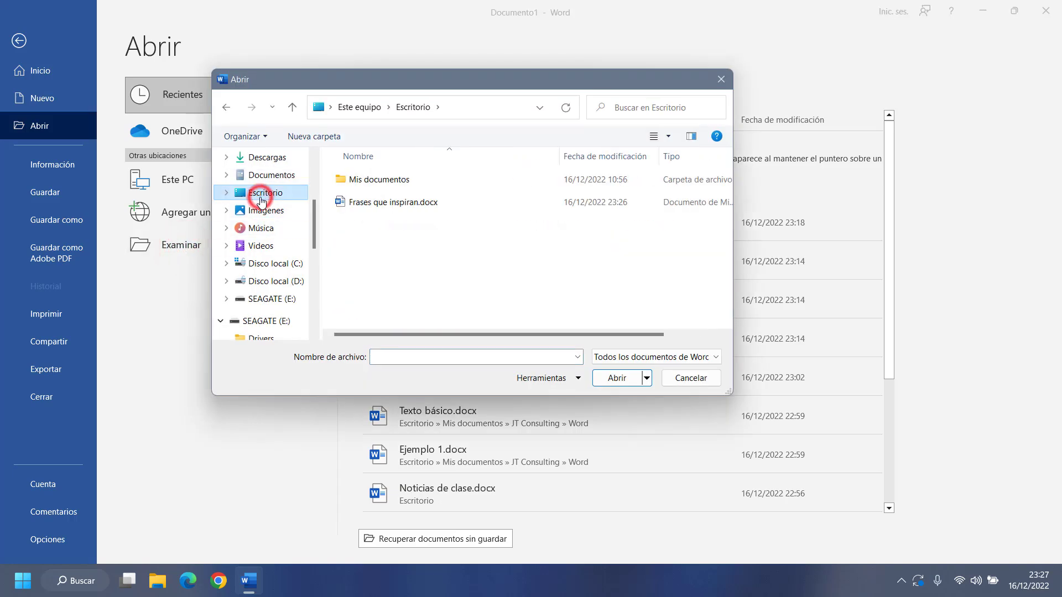
click(385, 203)
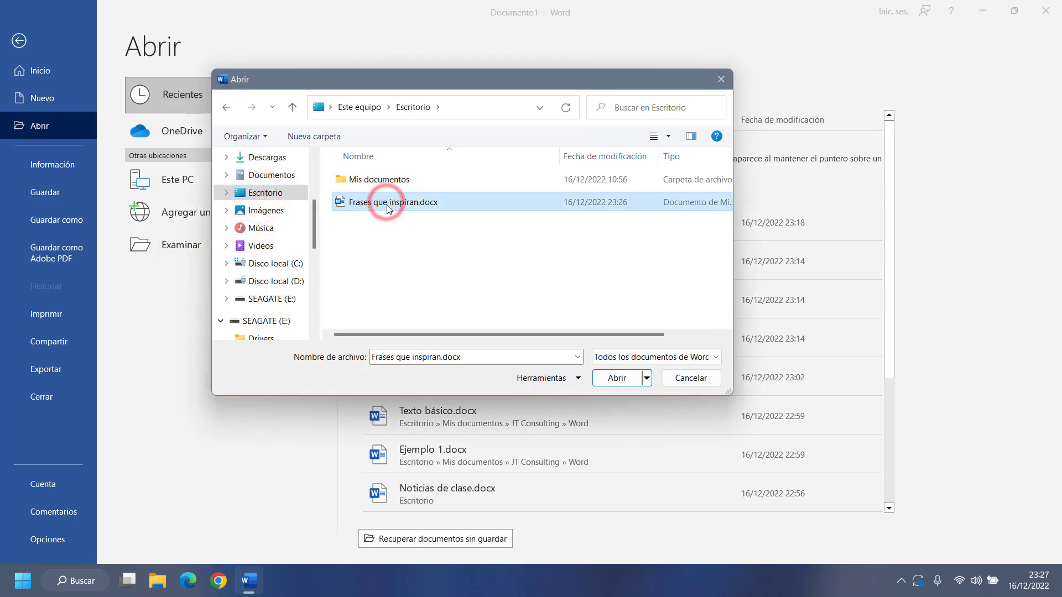
mouse_move(406, 209)
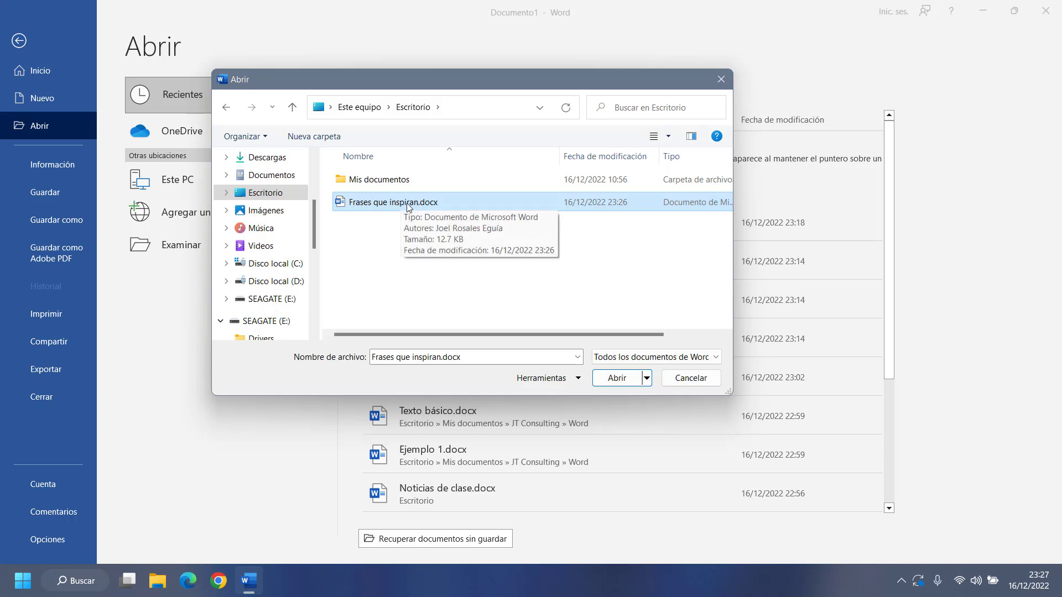
click(613, 379)
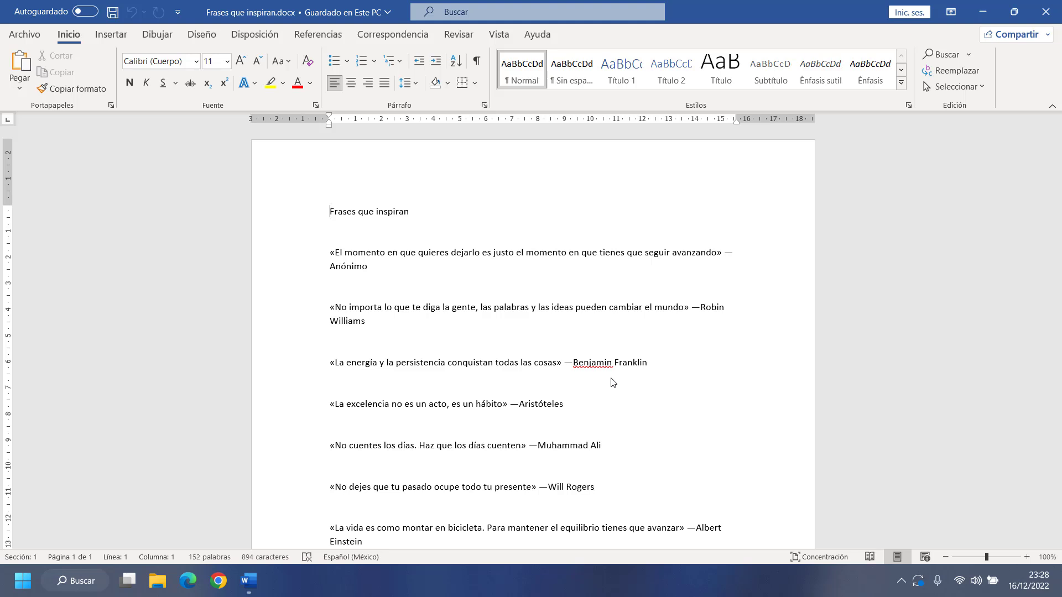
- Look through the document's quotes and set the title "Frases que inspiran" in the Algerian font
scroll(471, 266, down, 5)
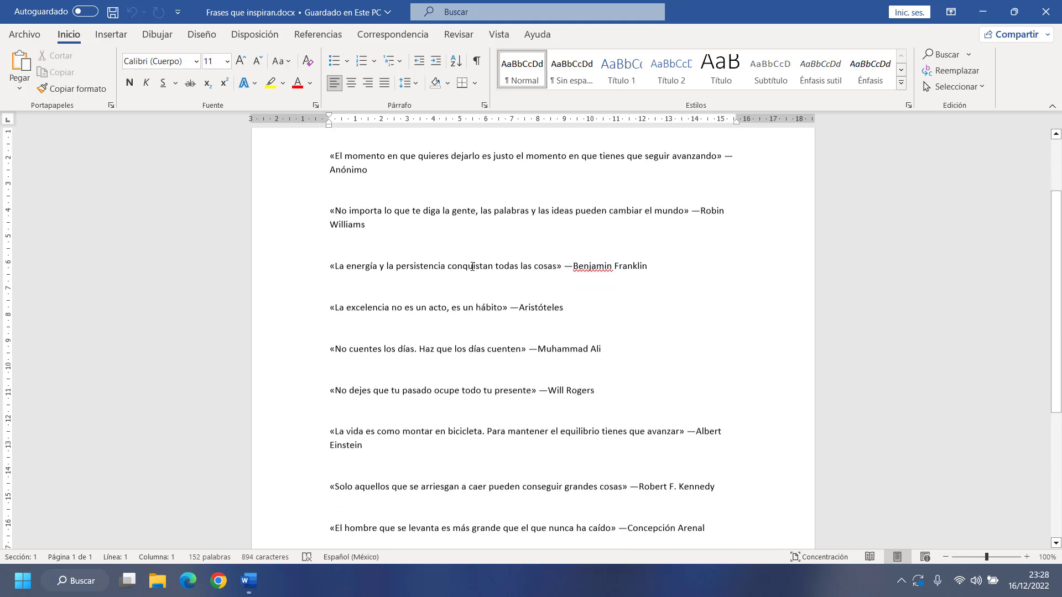
scroll(472, 266, down, 4)
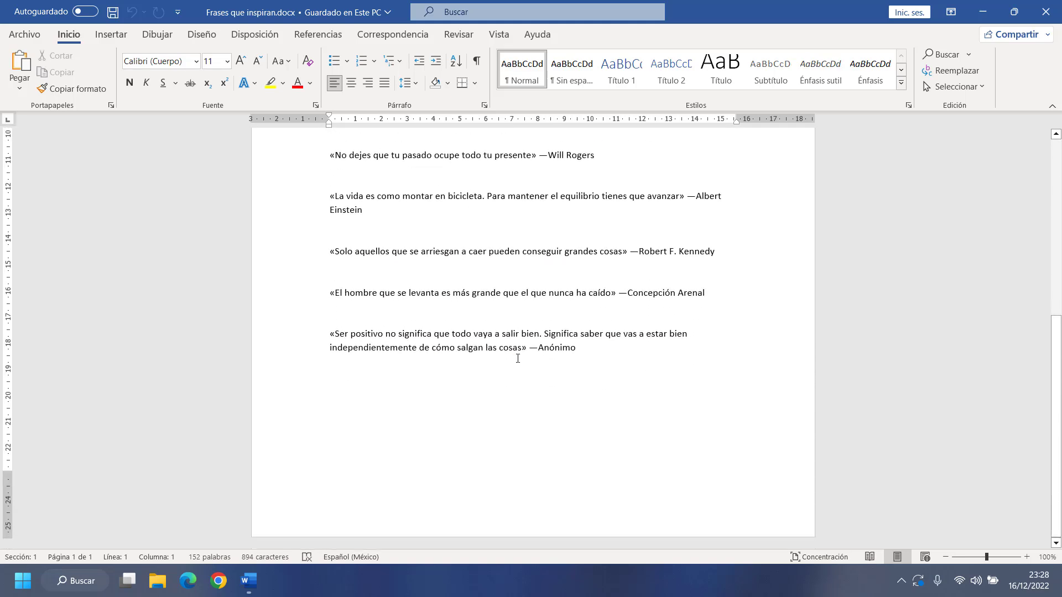
scroll(518, 357, up, 3)
scroll(517, 358, up, 6)
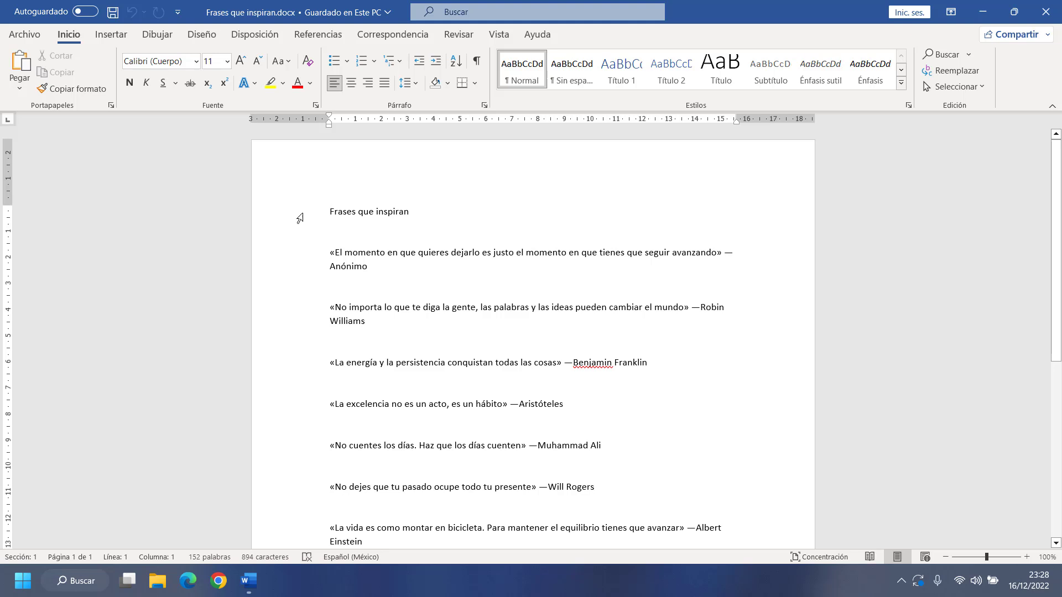
click(283, 216)
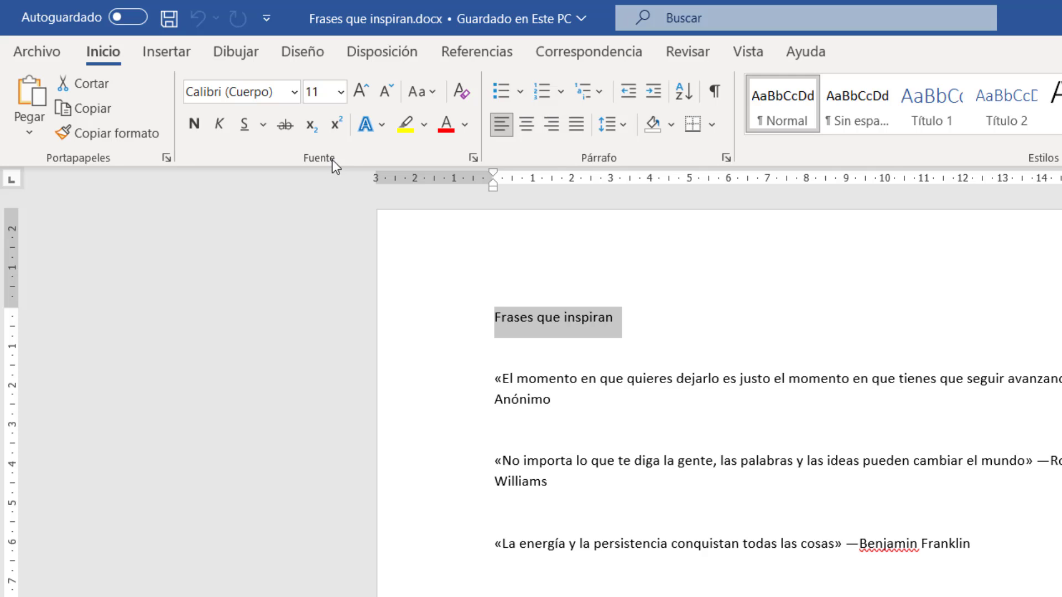
click(294, 95)
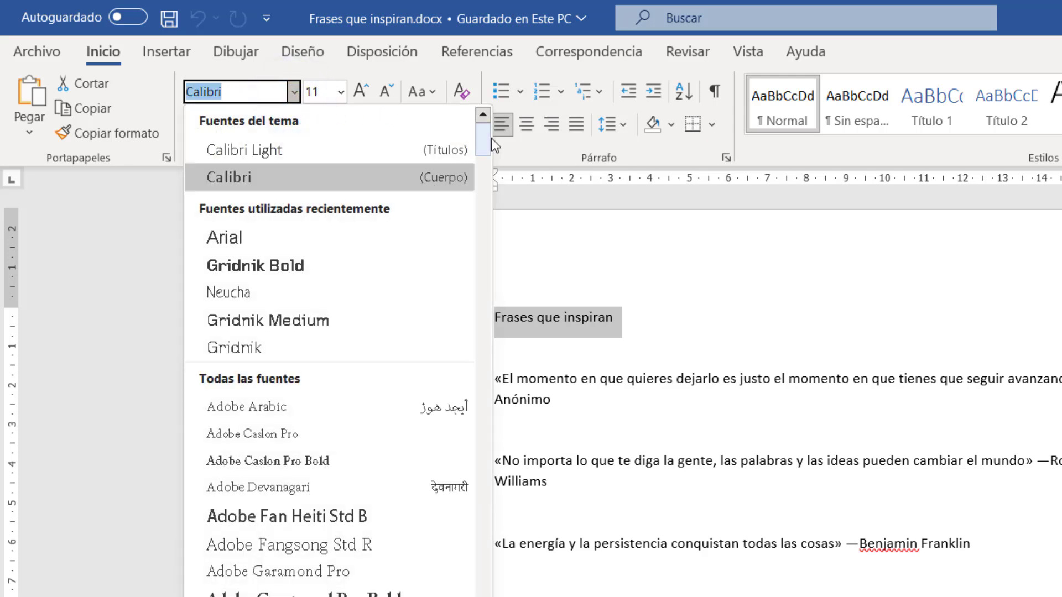
drag(484, 139, 486, 163)
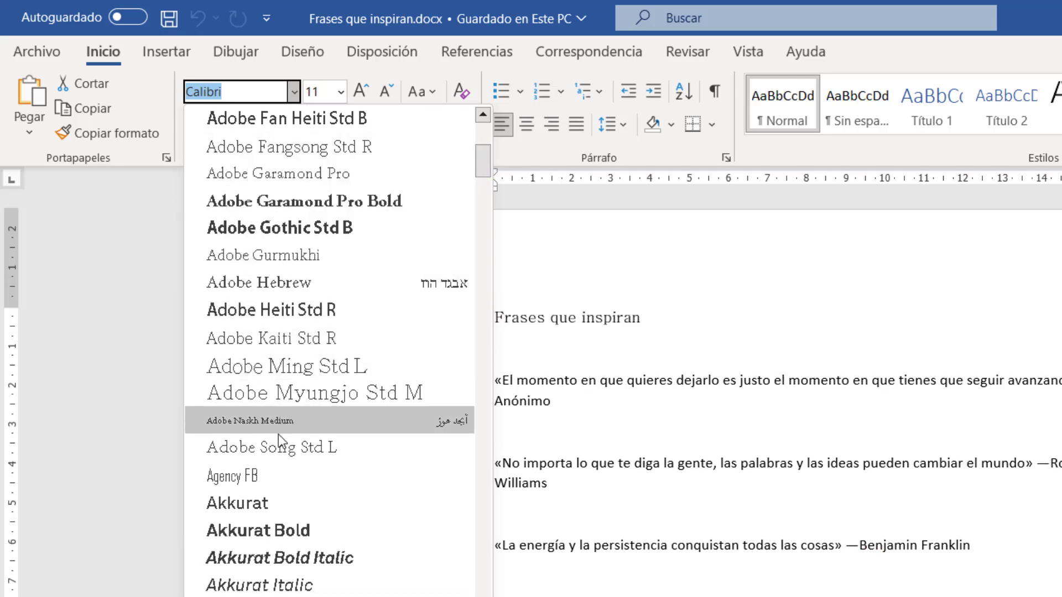
scroll(278, 437, down, 4)
scroll(279, 438, down, 3)
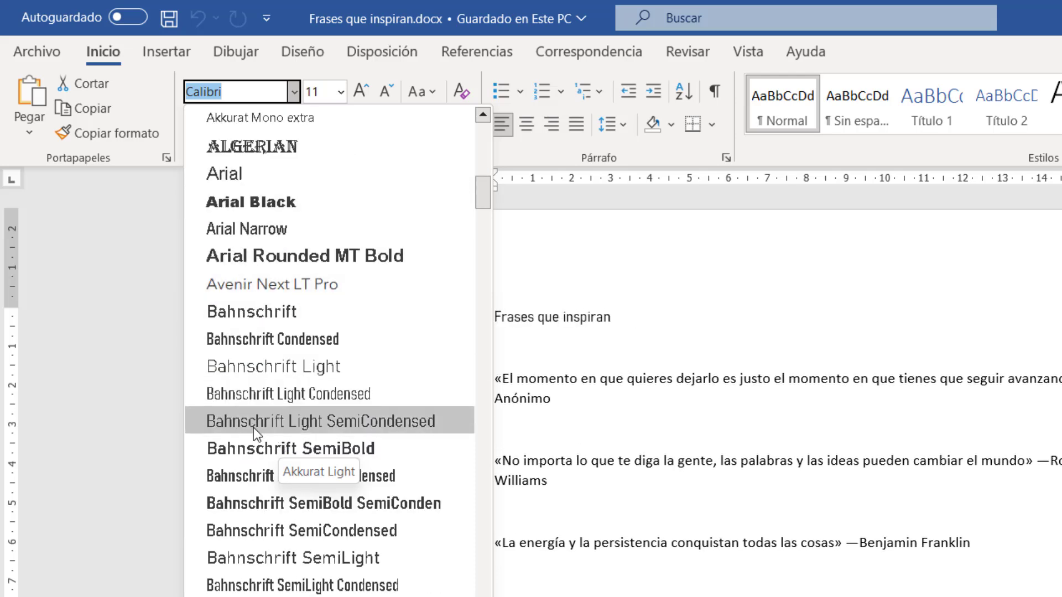
scroll(255, 431, down, 2)
scroll(256, 433, up, 3)
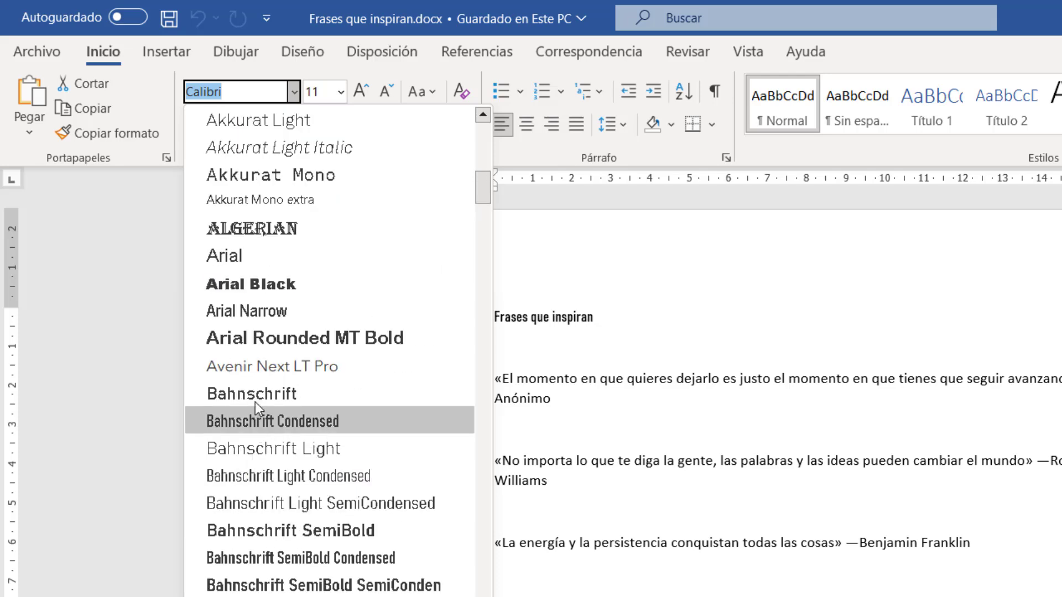
click(250, 230)
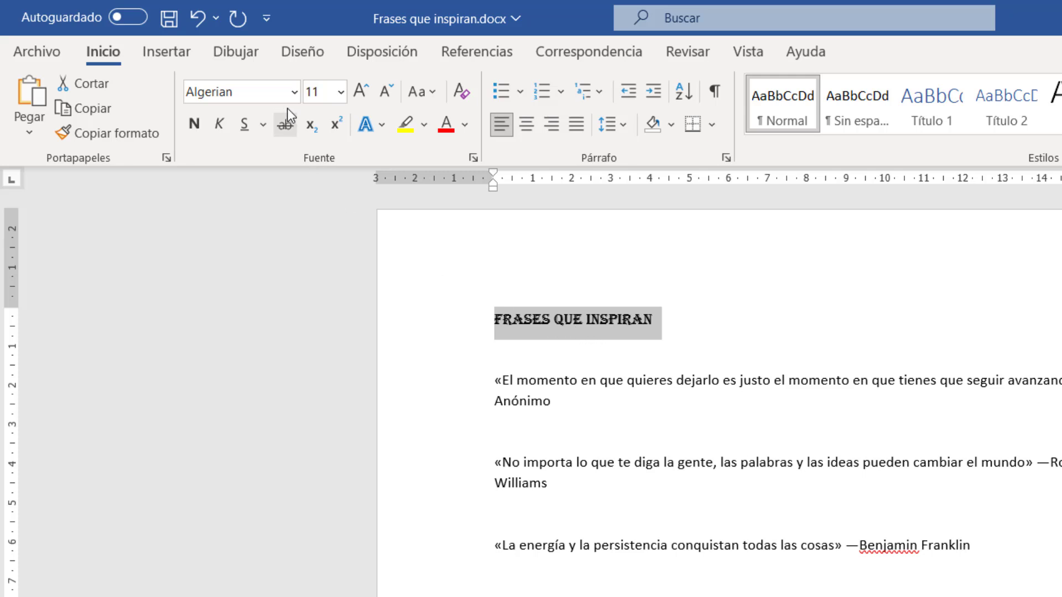
- Set the title's font size to 20 and change it to the custom size 21
click(341, 91)
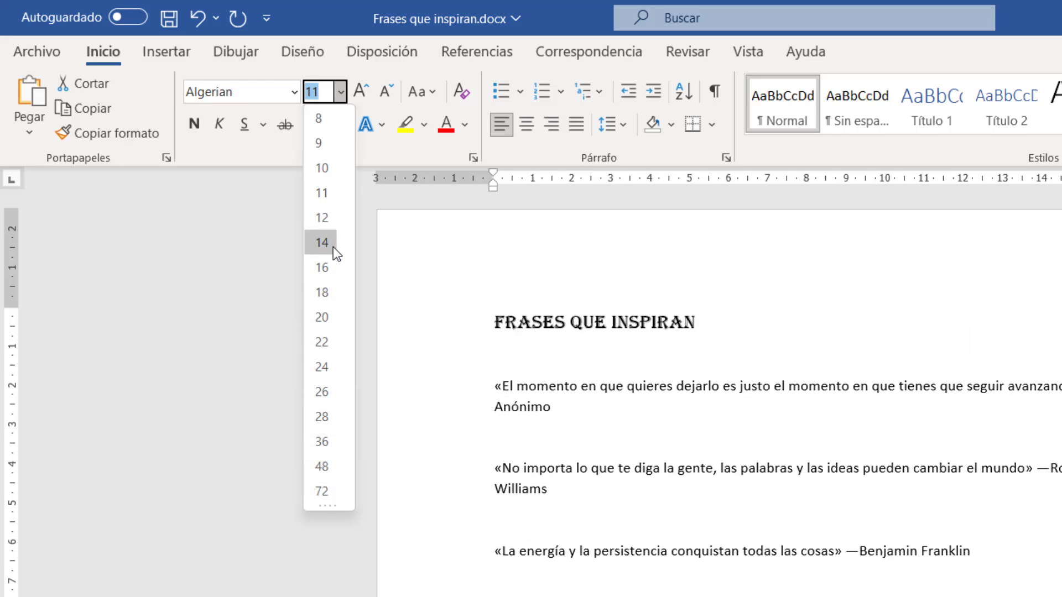
click(322, 317)
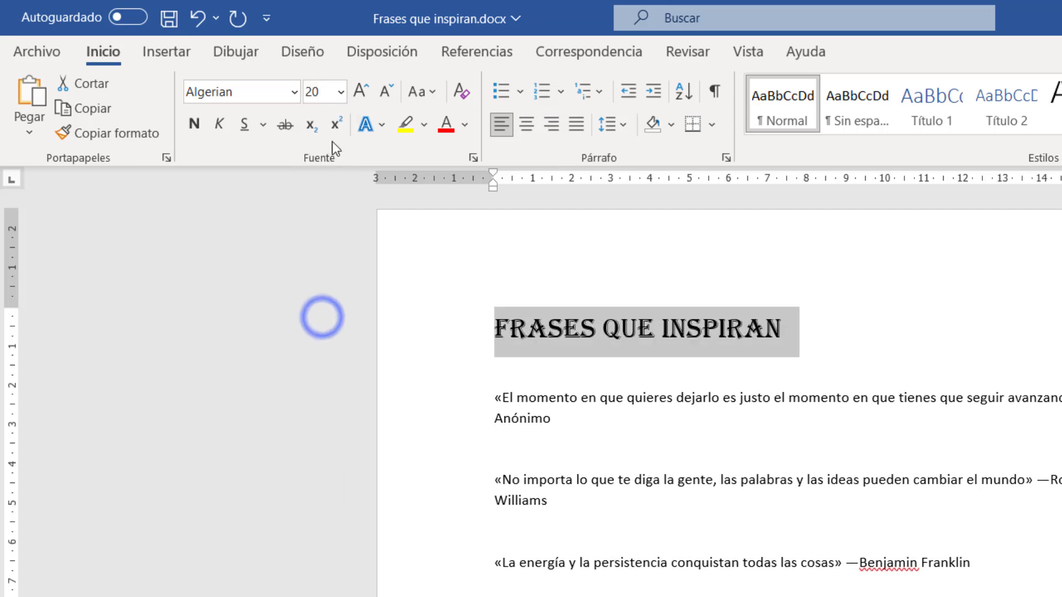
click(320, 90)
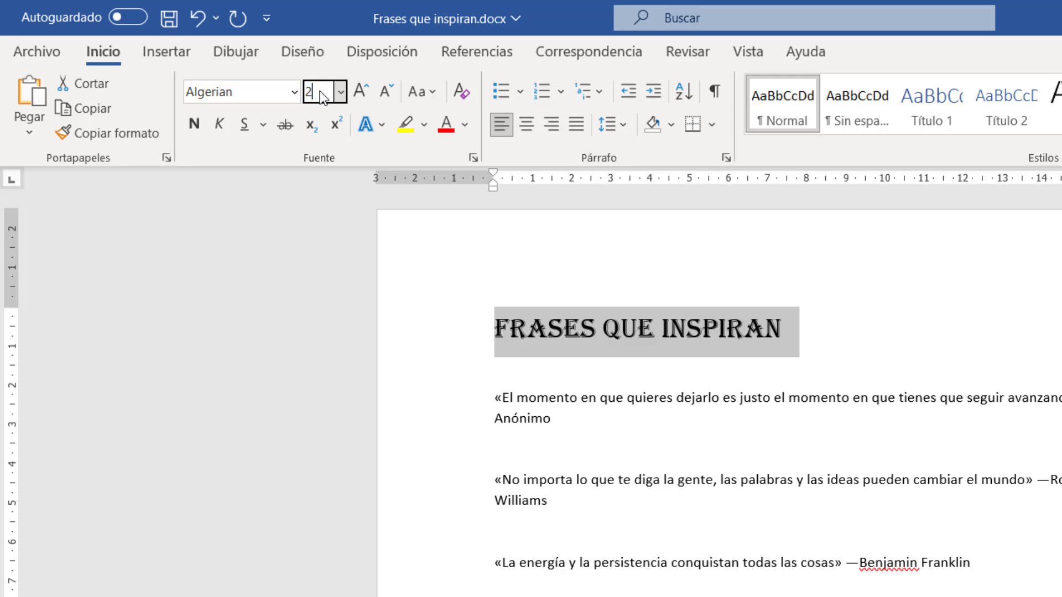
key(Return)
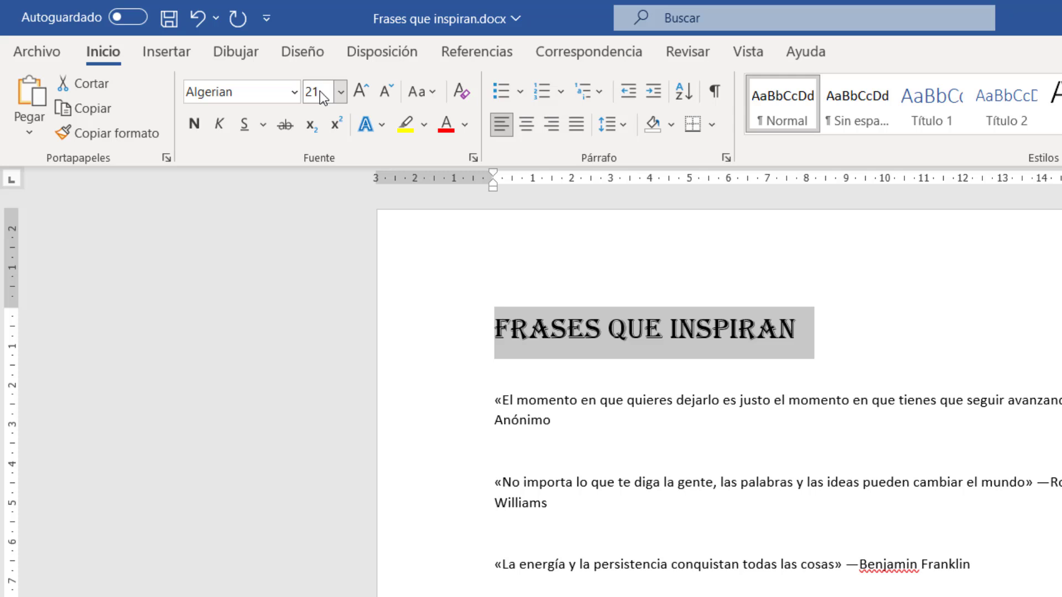
- Enlarge the title's font size in increments up to 48
click(363, 92)
click(363, 92)
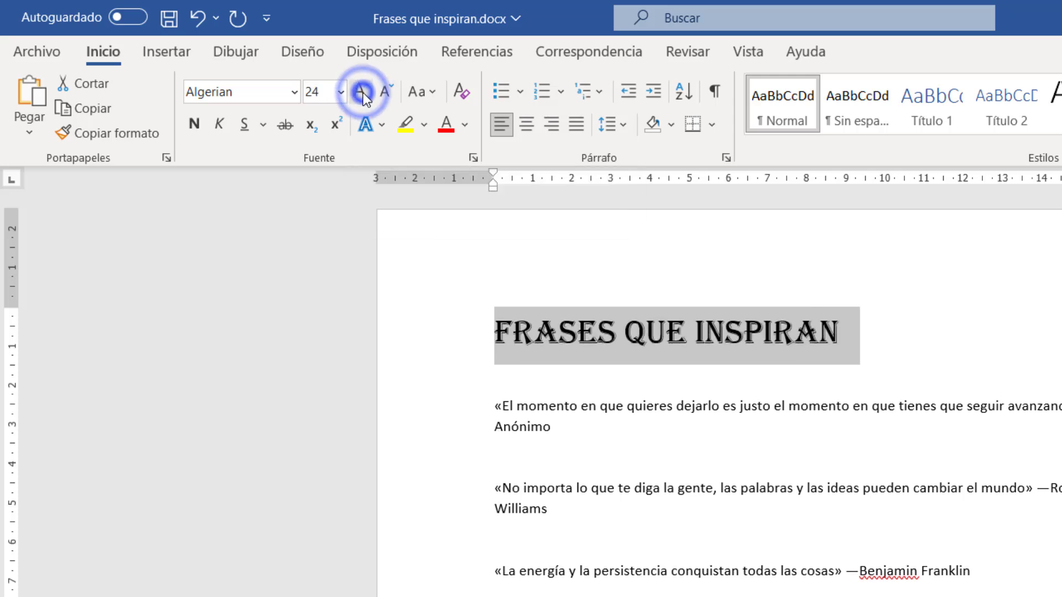
click(363, 93)
click(362, 93)
click(363, 92)
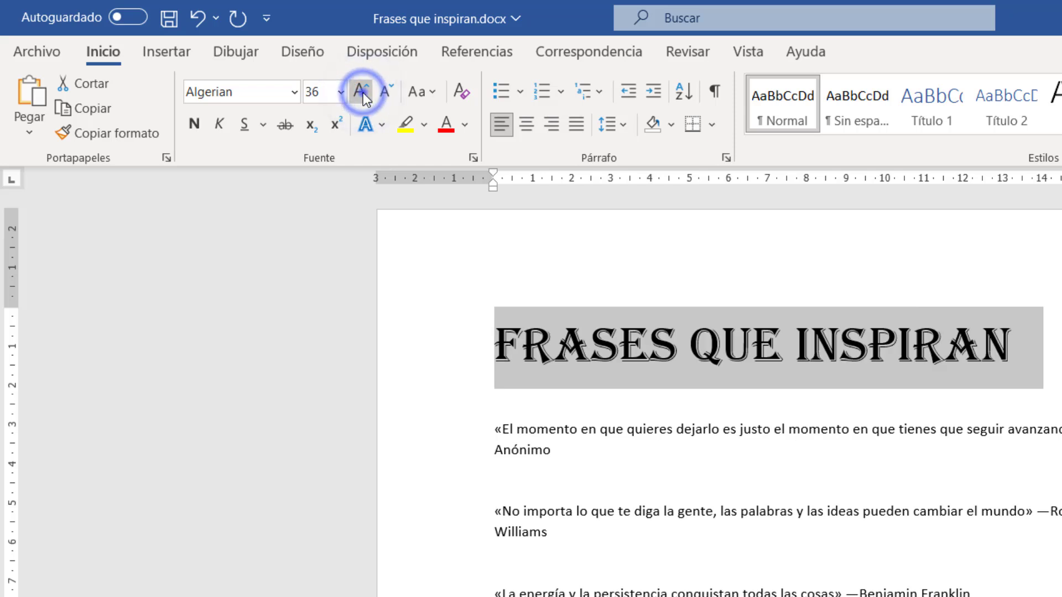
click(363, 91)
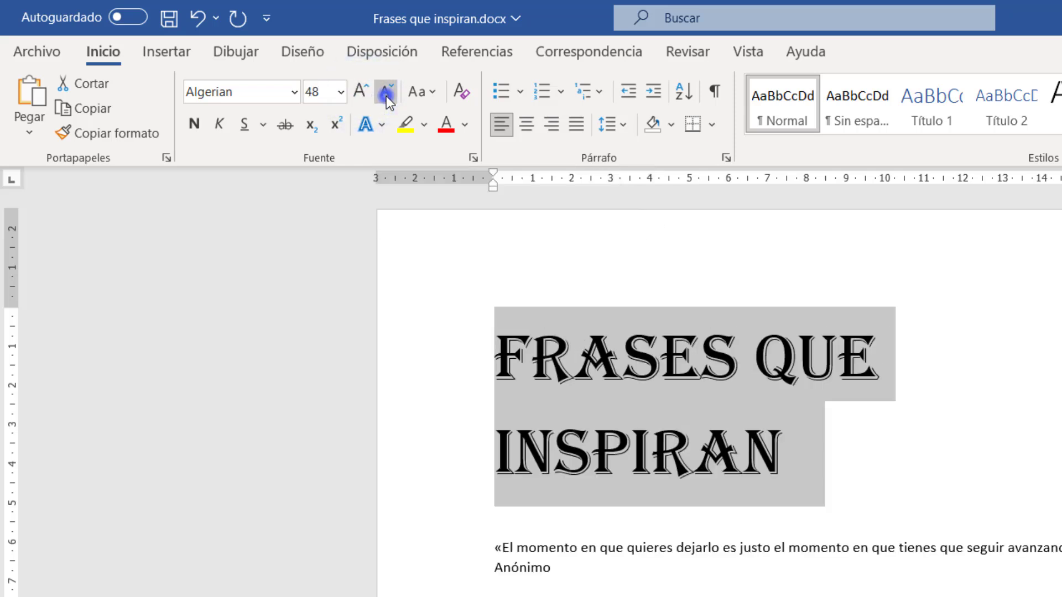
- Shrink the title's font size in increments down to 22
click(386, 95)
click(386, 95)
click(386, 95)
click(386, 95)
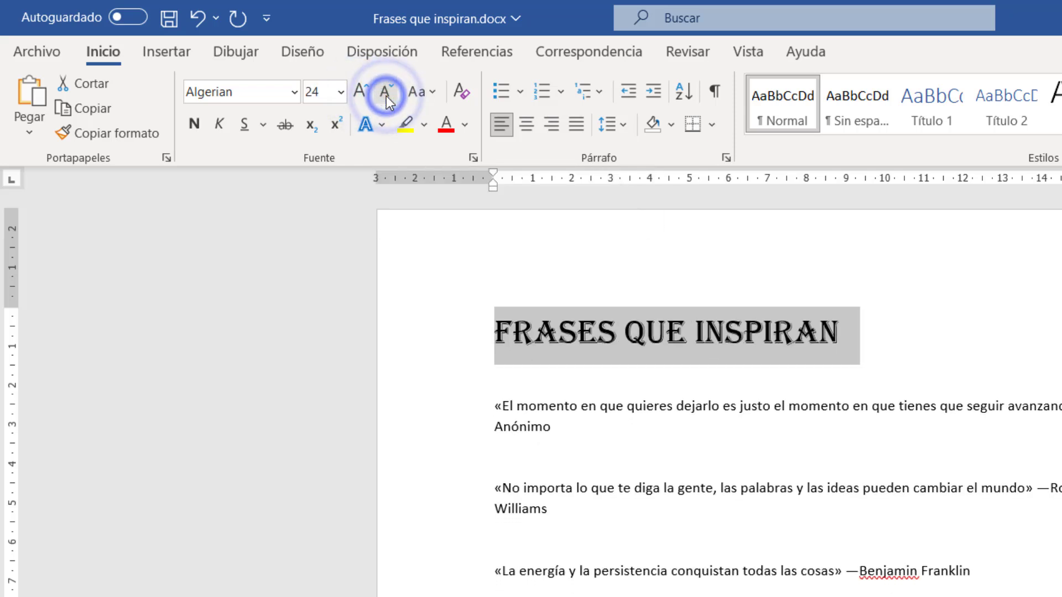
click(386, 96)
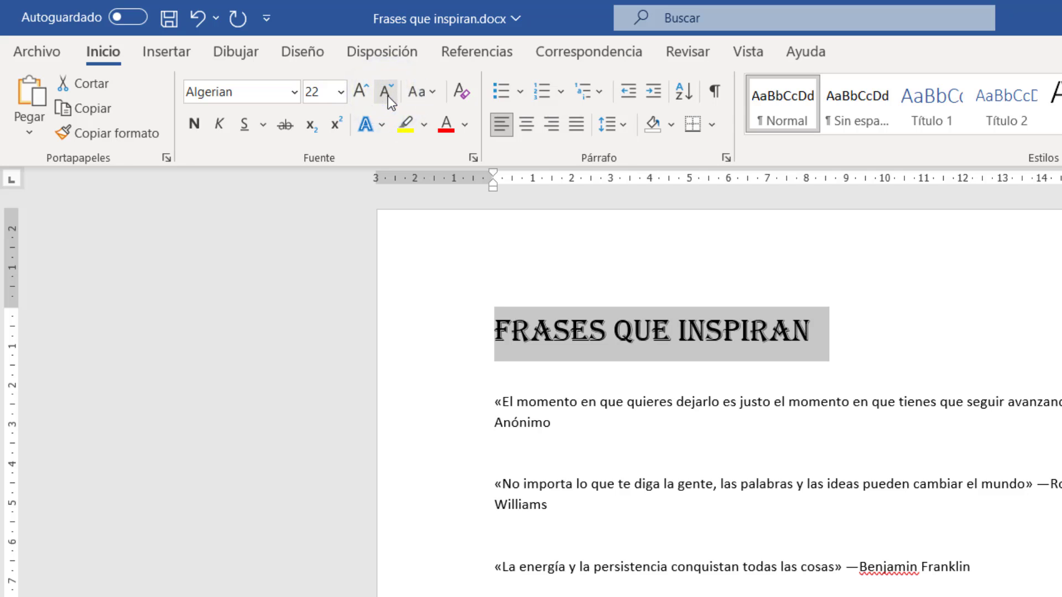
- Try sentence case (Tipo oración) on the Algerian title and review the other case options
click(429, 96)
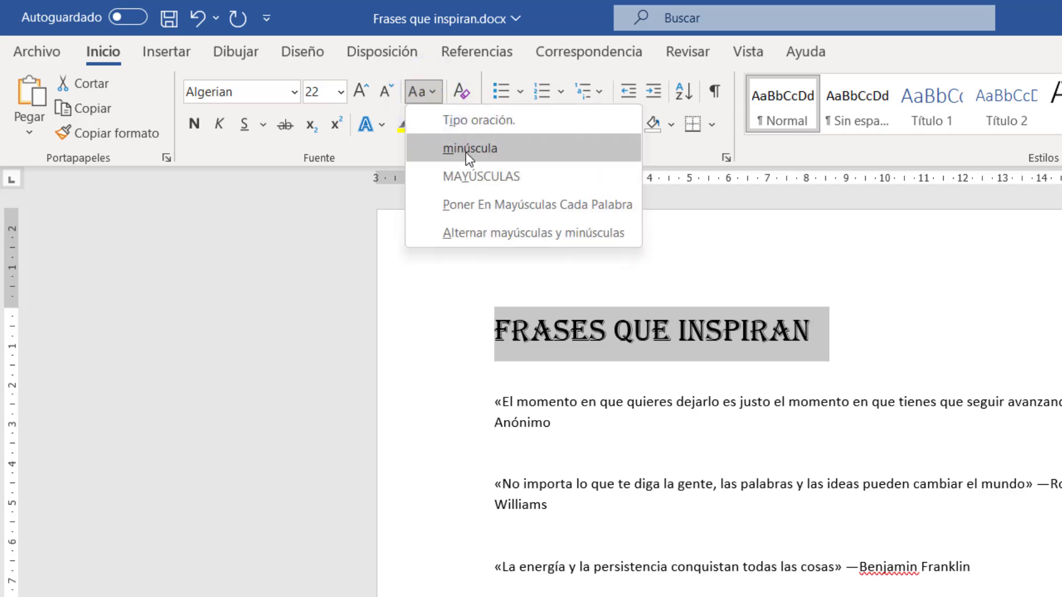
click(466, 125)
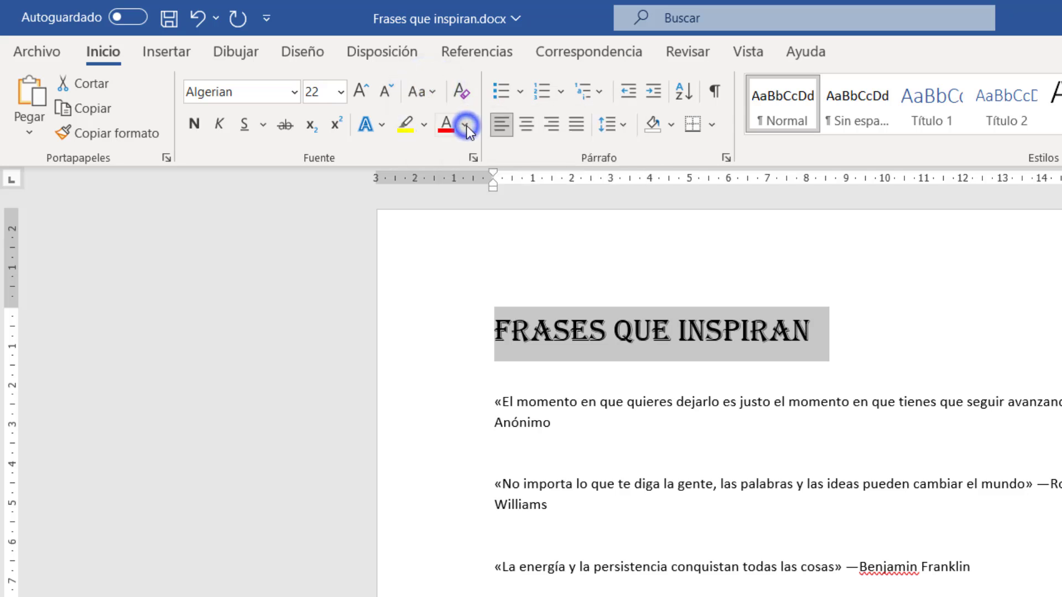
click(424, 94)
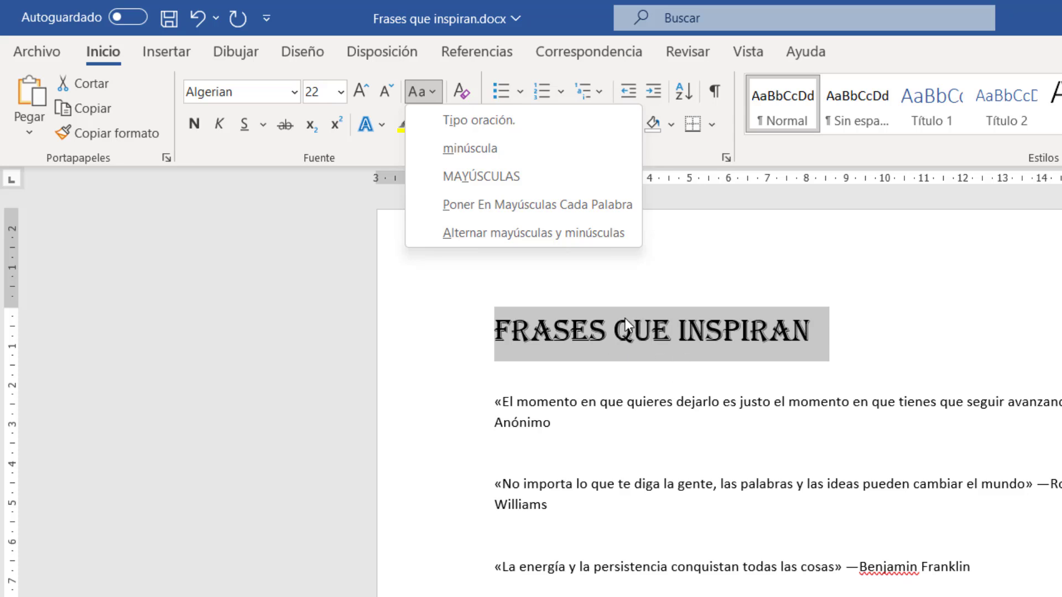
click(353, 11)
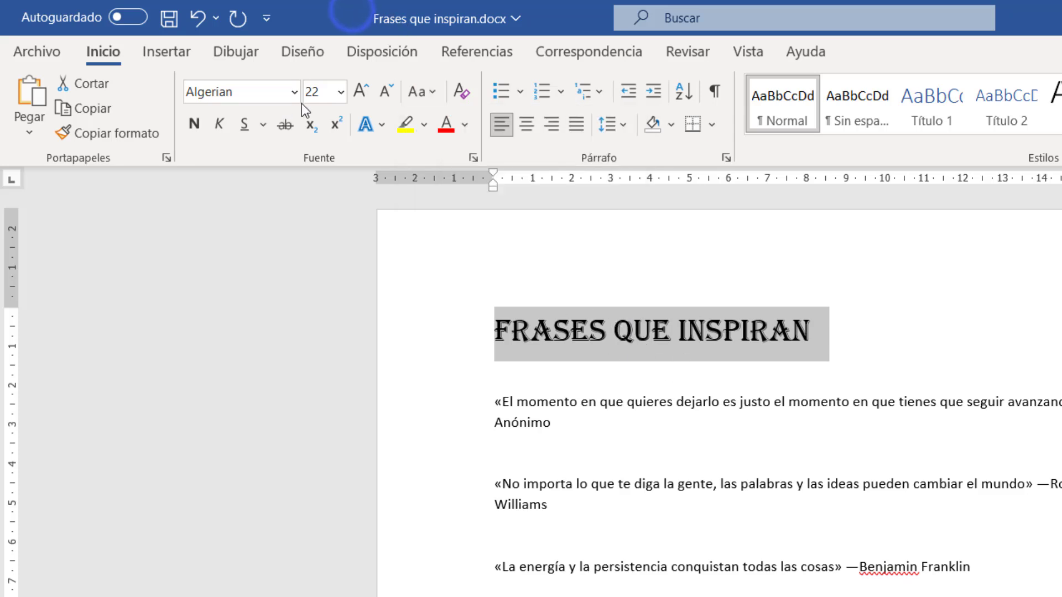
click(431, 92)
click(430, 92)
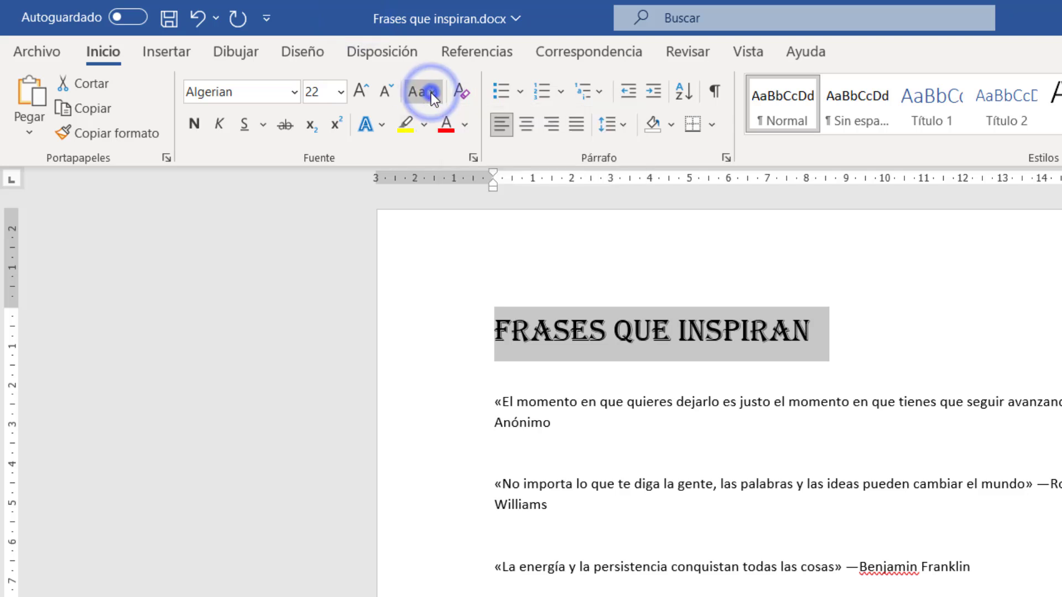
- Change the title's font to Gridnik Bold
click(298, 93)
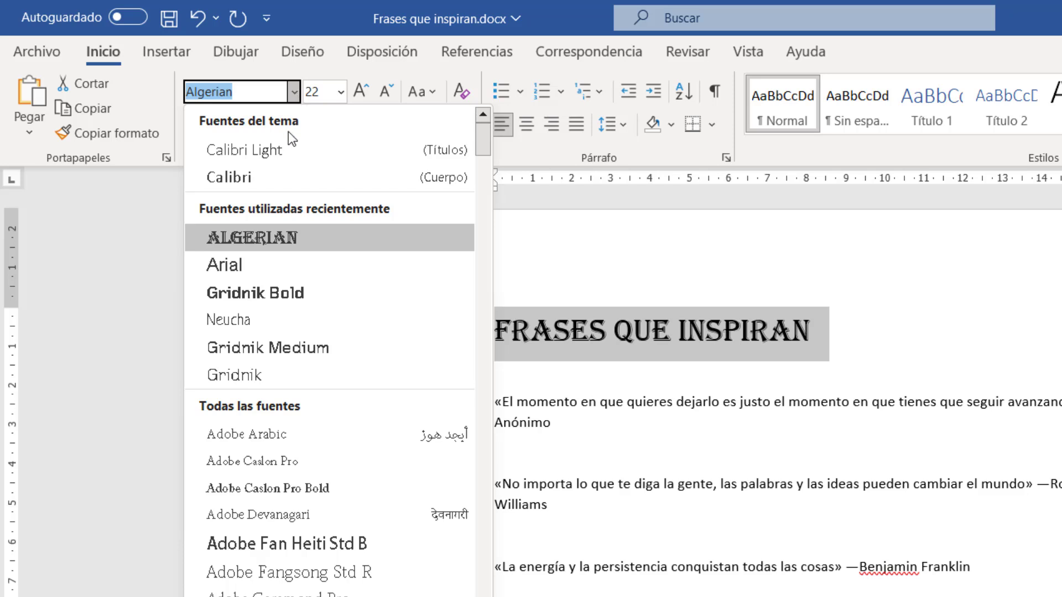
click(249, 295)
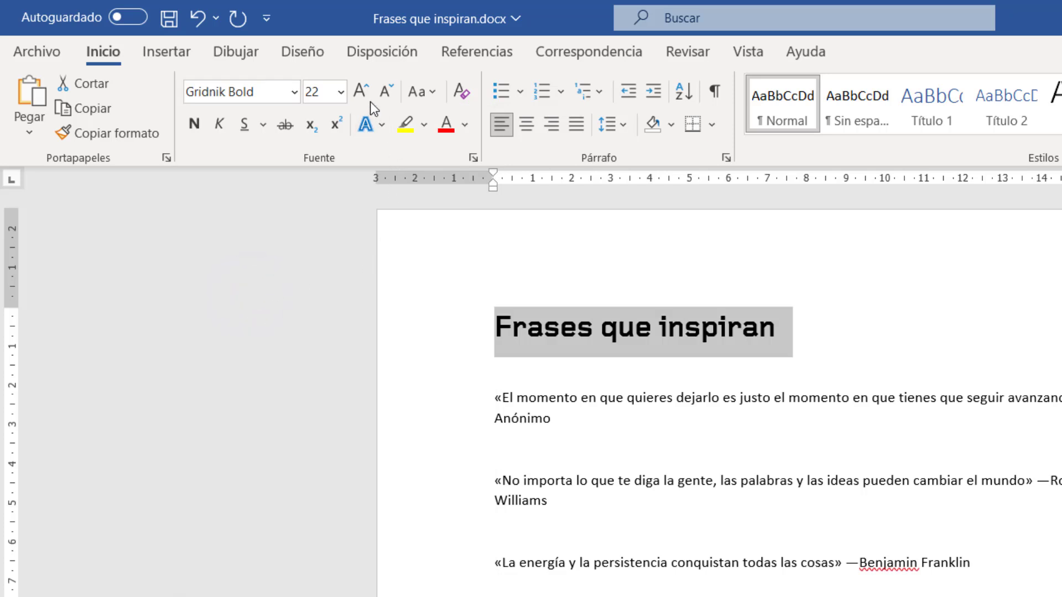
- Apply sentence case (Tipo oración) to the title and convert it to lowercase (minúscula)
click(434, 93)
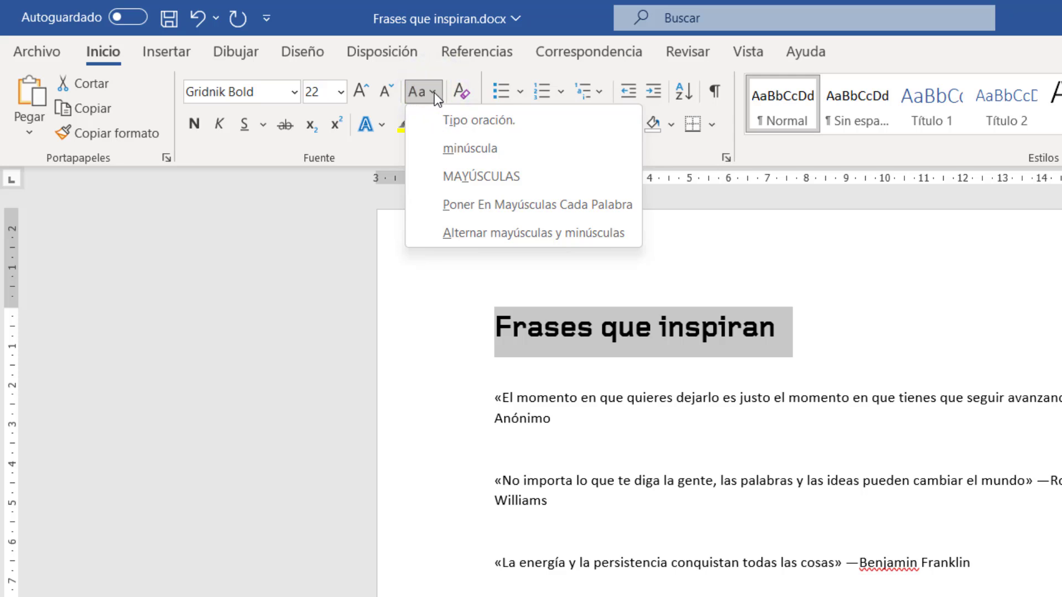
click(453, 118)
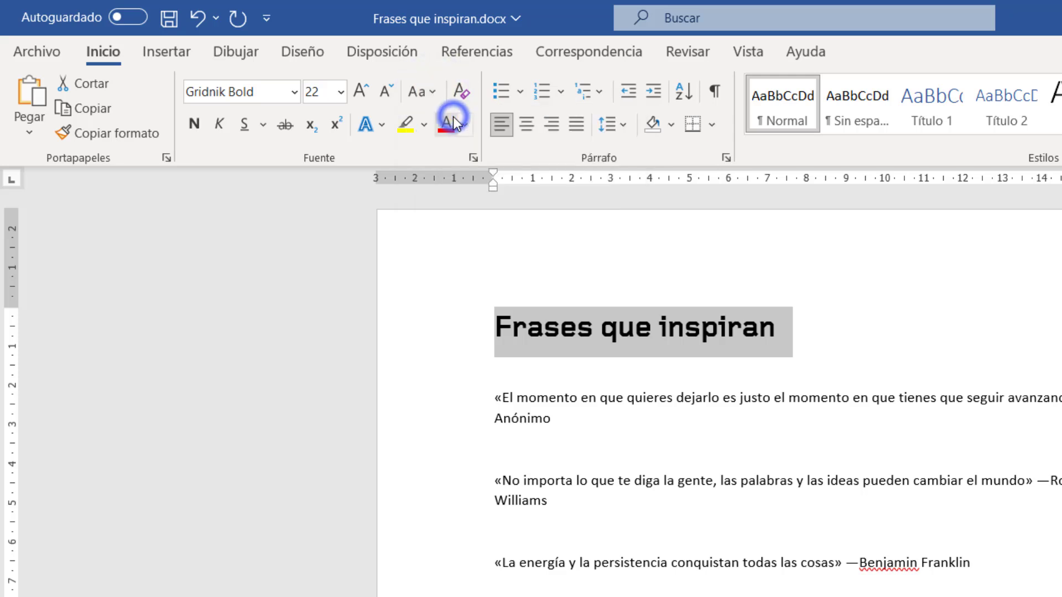
click(434, 92)
click(462, 144)
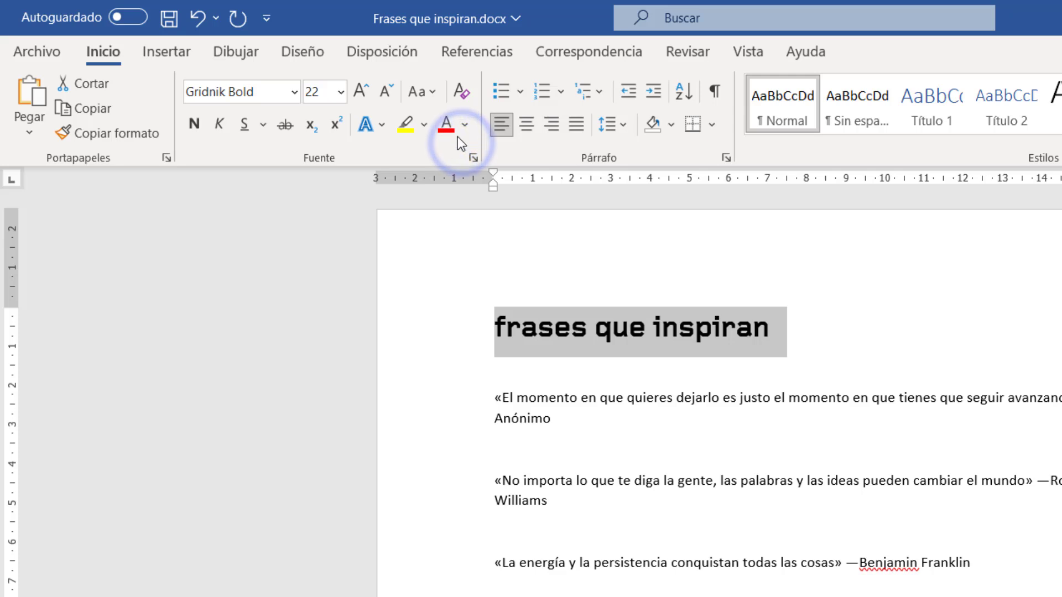
- Convert the title to uppercase (MAYÚSCULAS) and try capitalizing each word (Poner En Mayúsculas Cada Palabra)
click(434, 93)
click(474, 174)
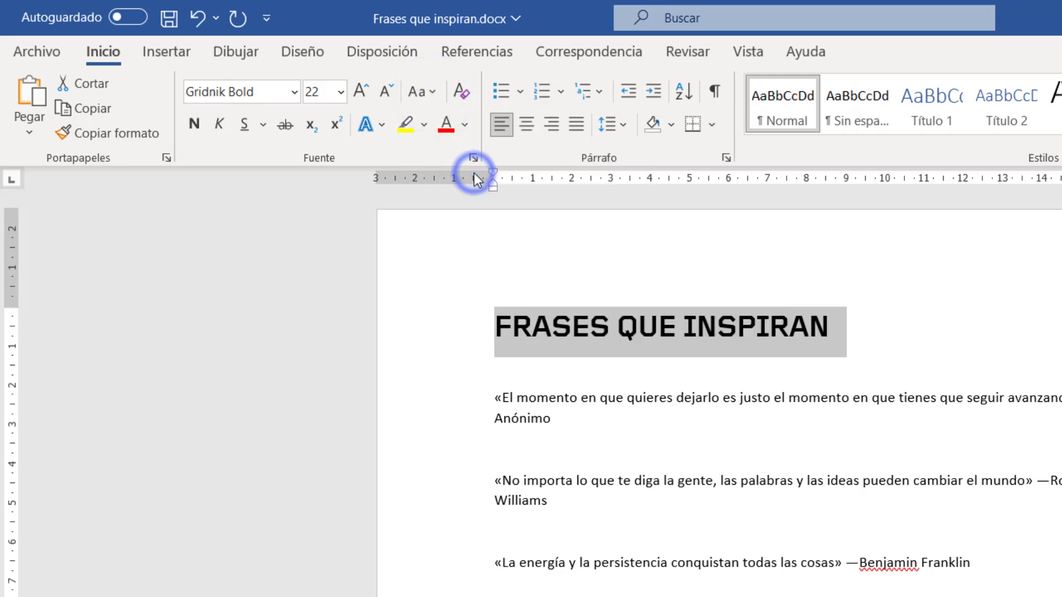
click(431, 94)
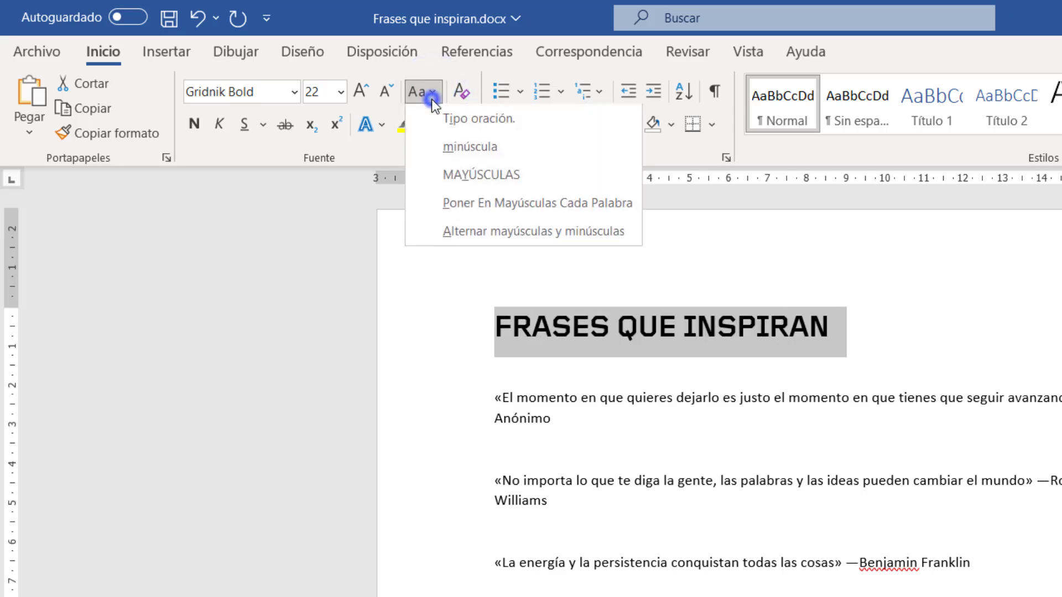
click(471, 203)
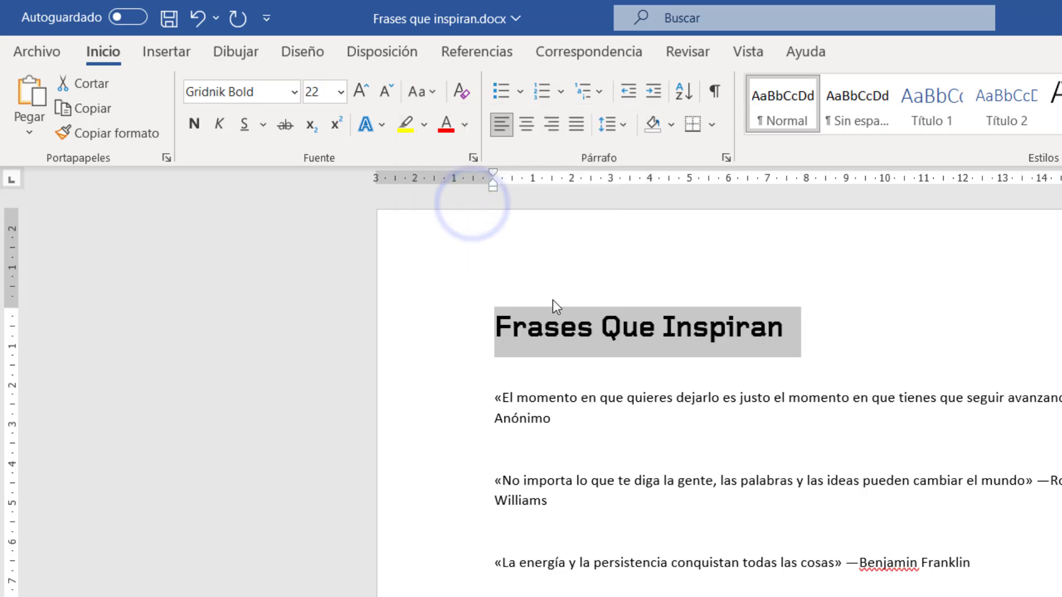
- Try toggling the title's letter case twice (Alternar mayúsculas y minúsculas)
click(435, 95)
click(490, 226)
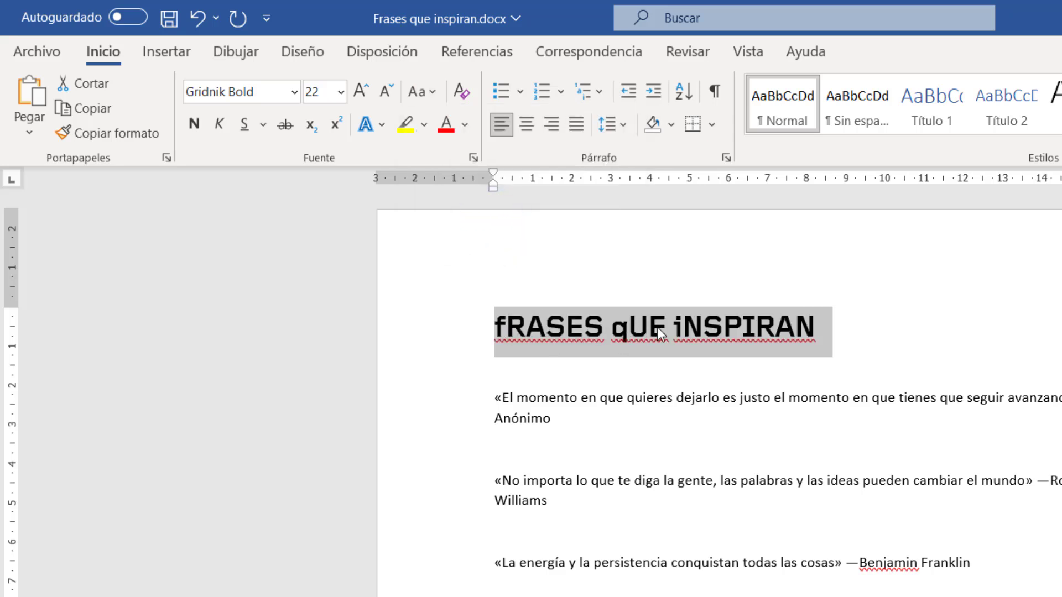
click(432, 89)
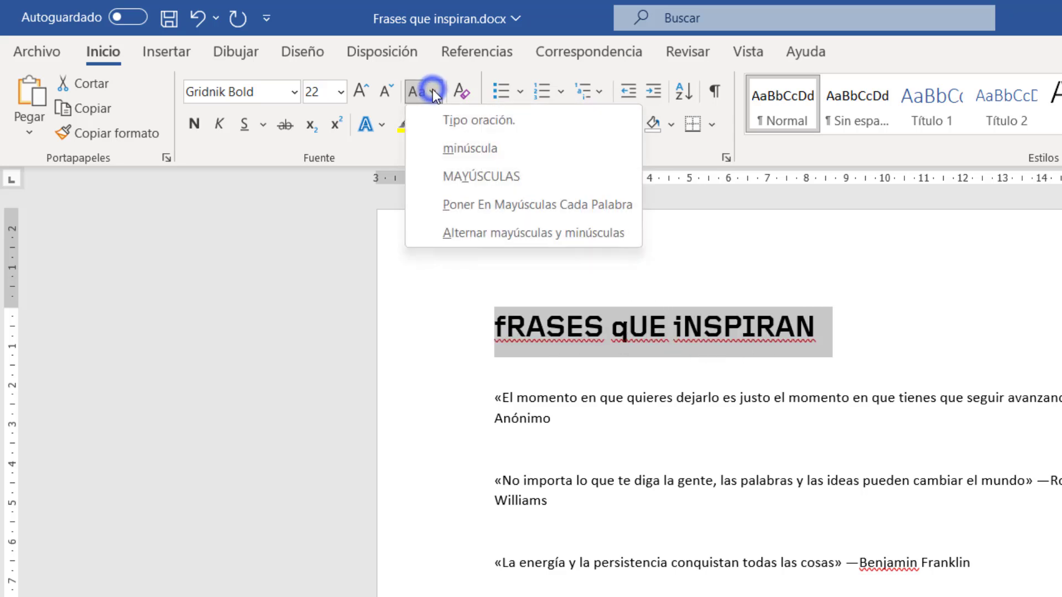
click(480, 230)
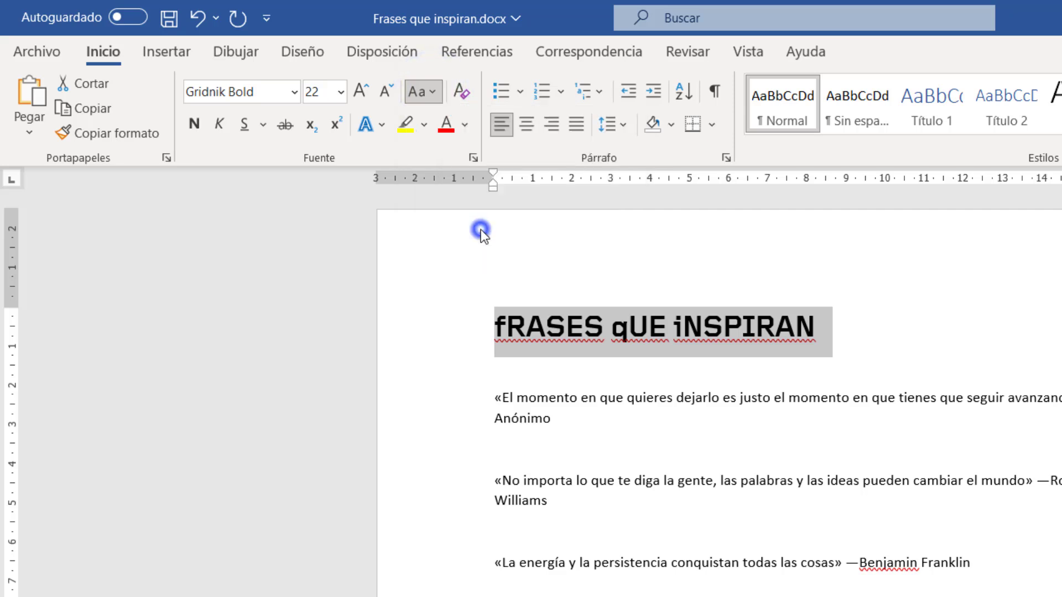
- Apply sentence case (Tipo oración) to the title and clear all its formatting
click(423, 94)
click(448, 119)
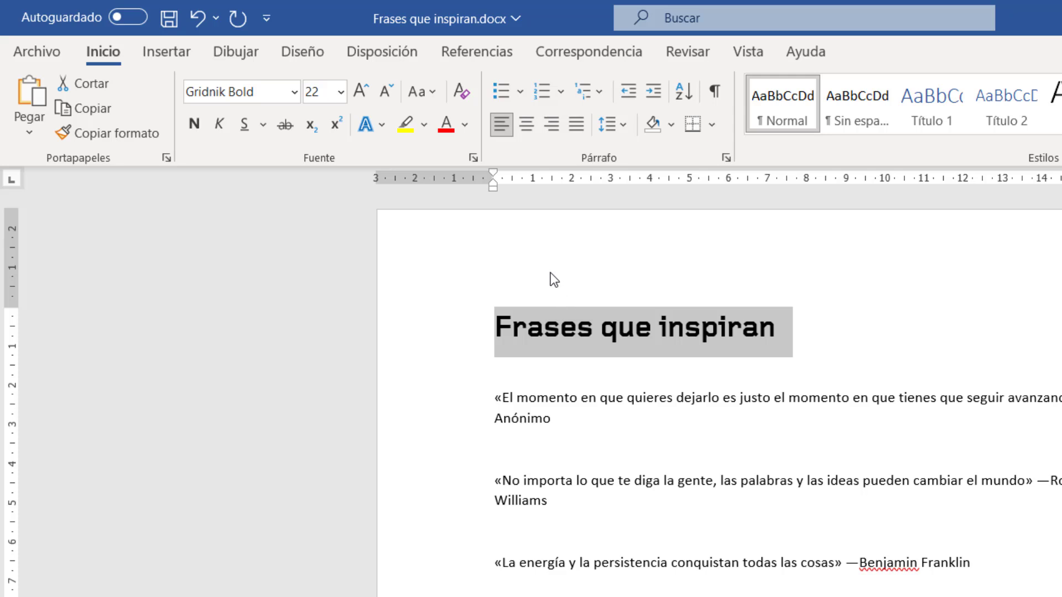
click(463, 96)
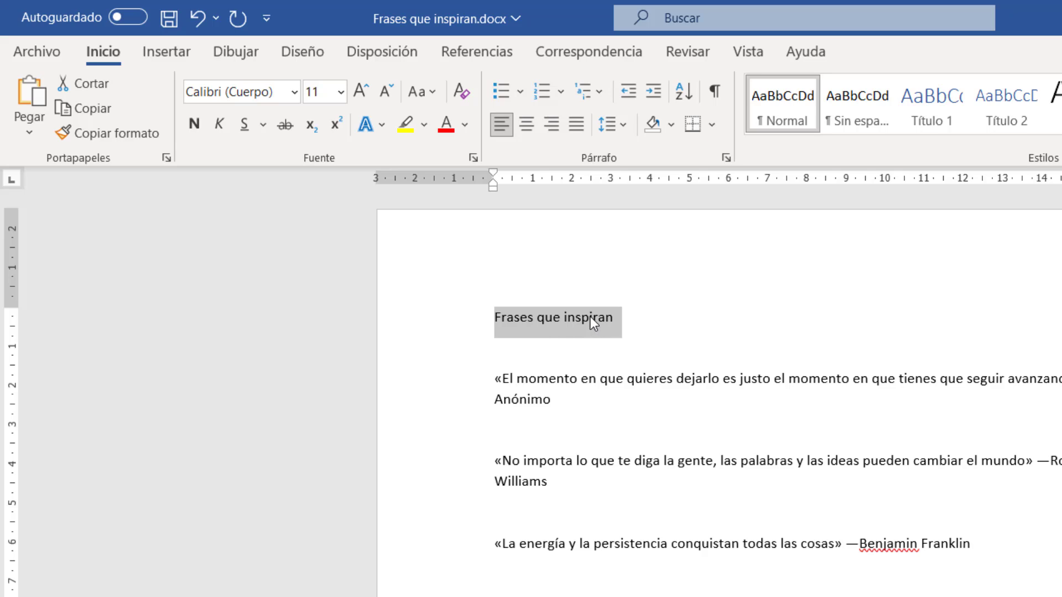
- Change the title's font to Arial Rounded MT Bold and set its size to 26
click(292, 92)
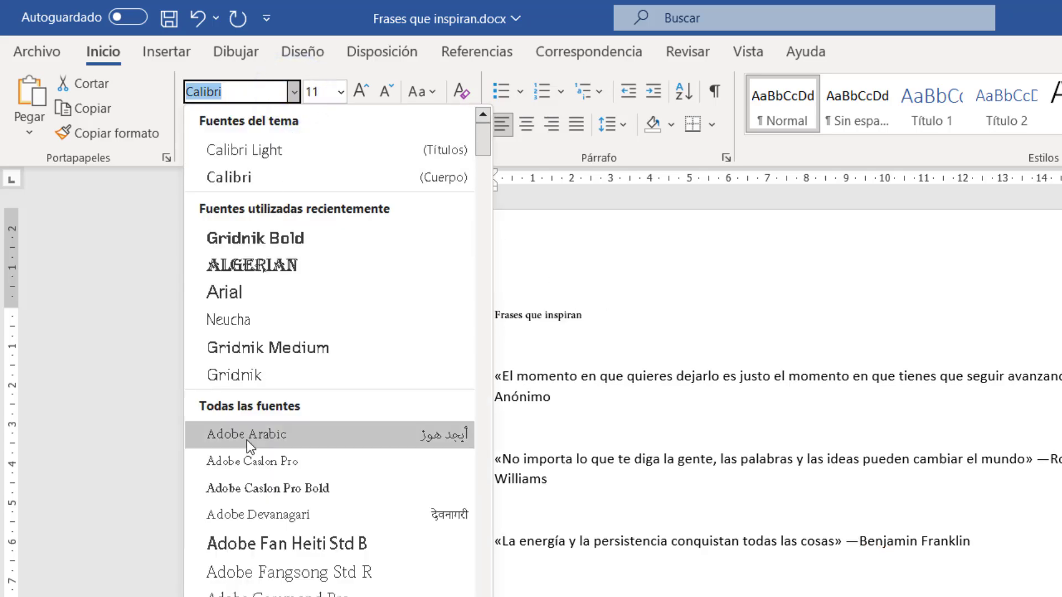
scroll(247, 440, down, 9)
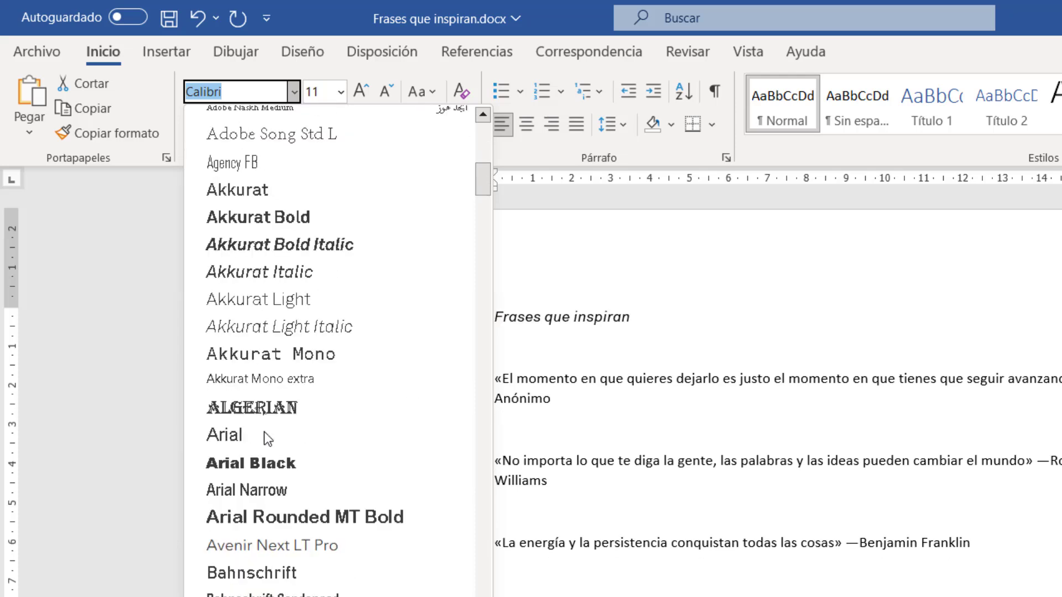
scroll(265, 438, down, 2)
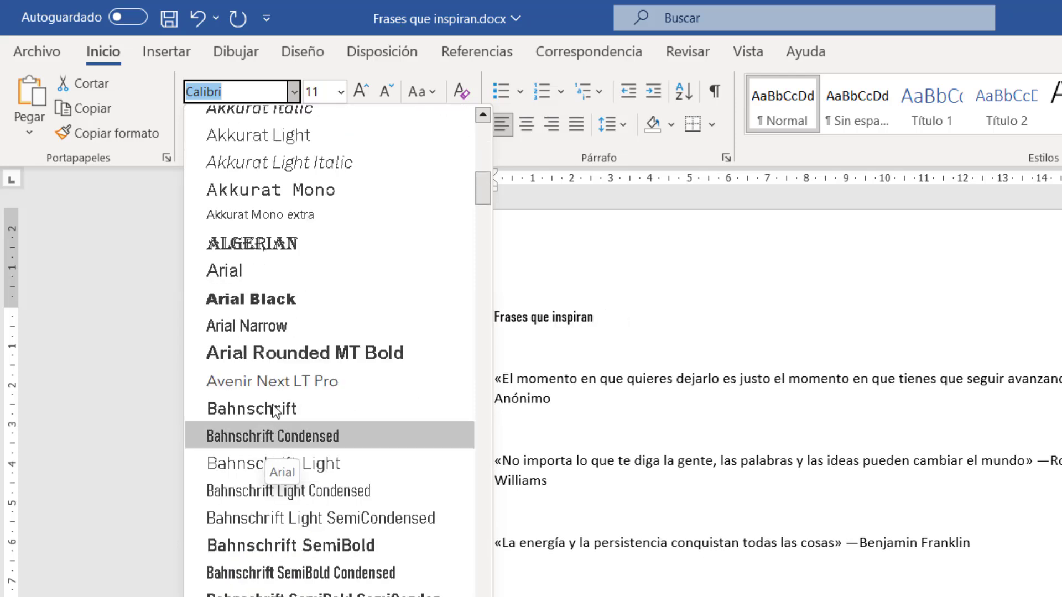
click(288, 358)
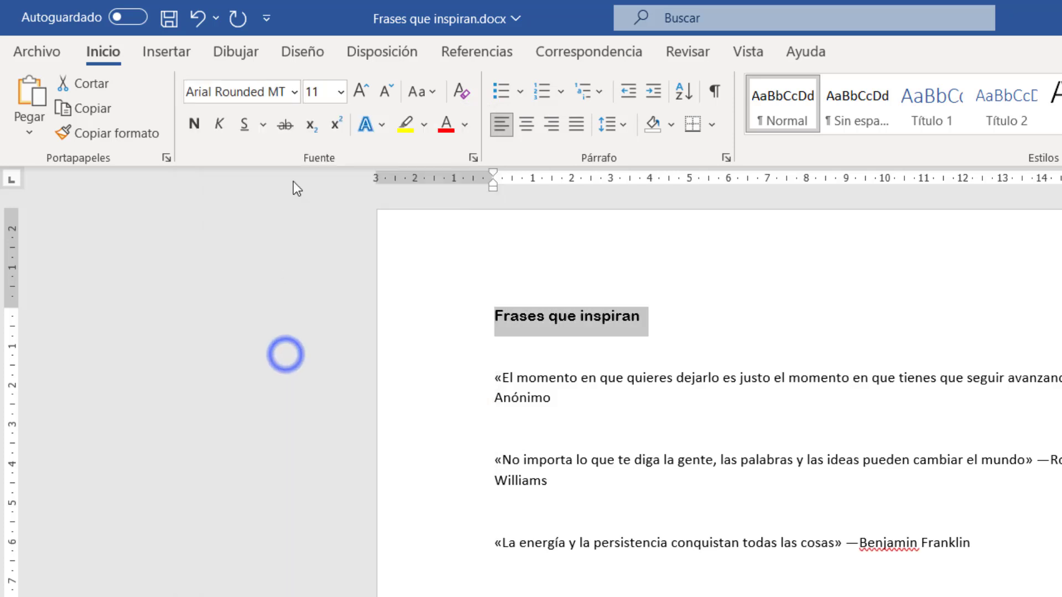
click(340, 93)
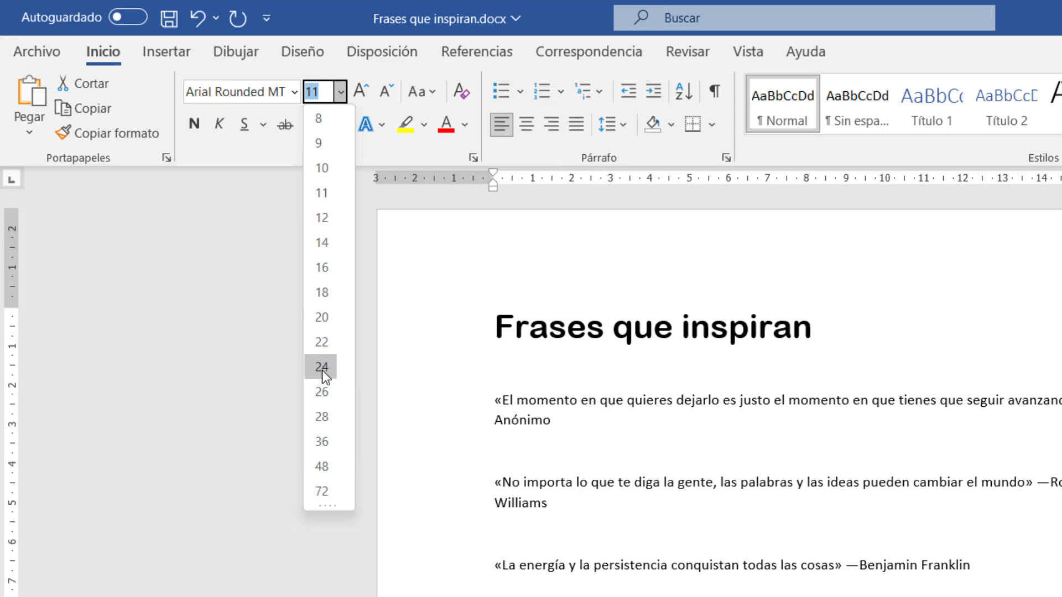
click(328, 394)
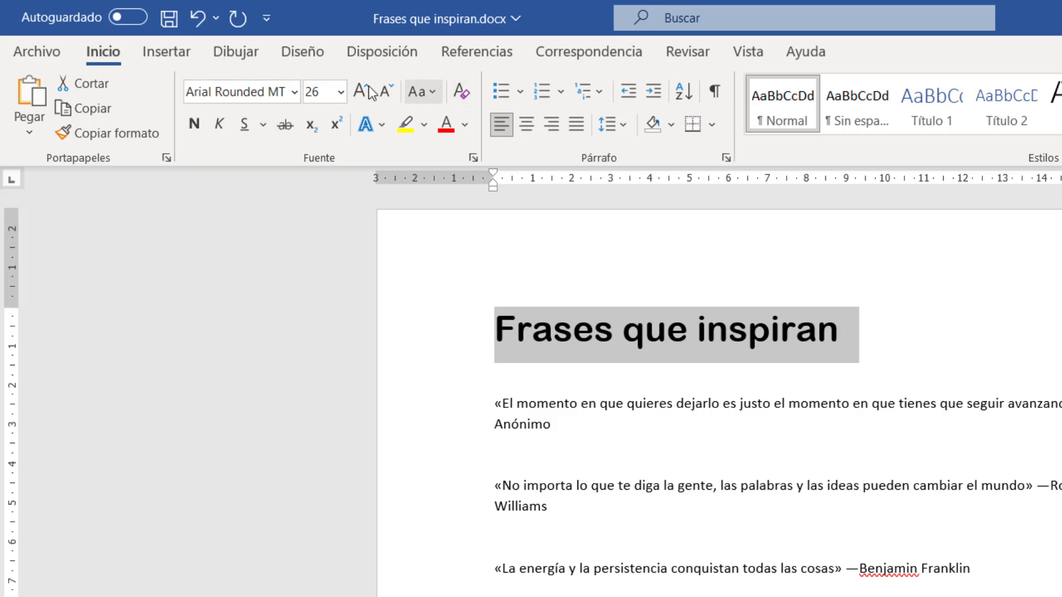
- Try bold on the title and remove it again
click(193, 126)
click(194, 126)
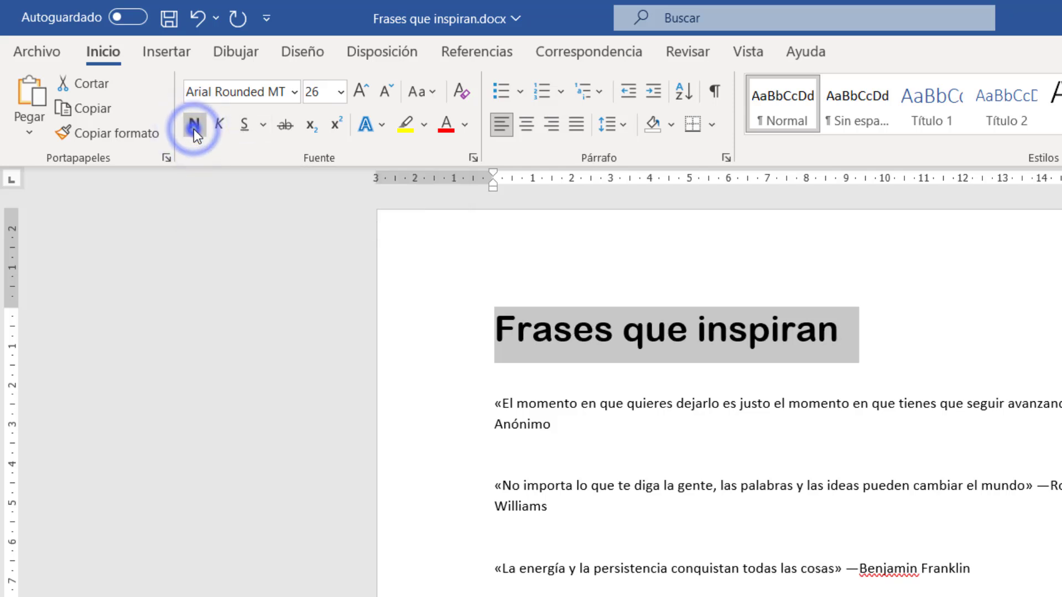
click(193, 126)
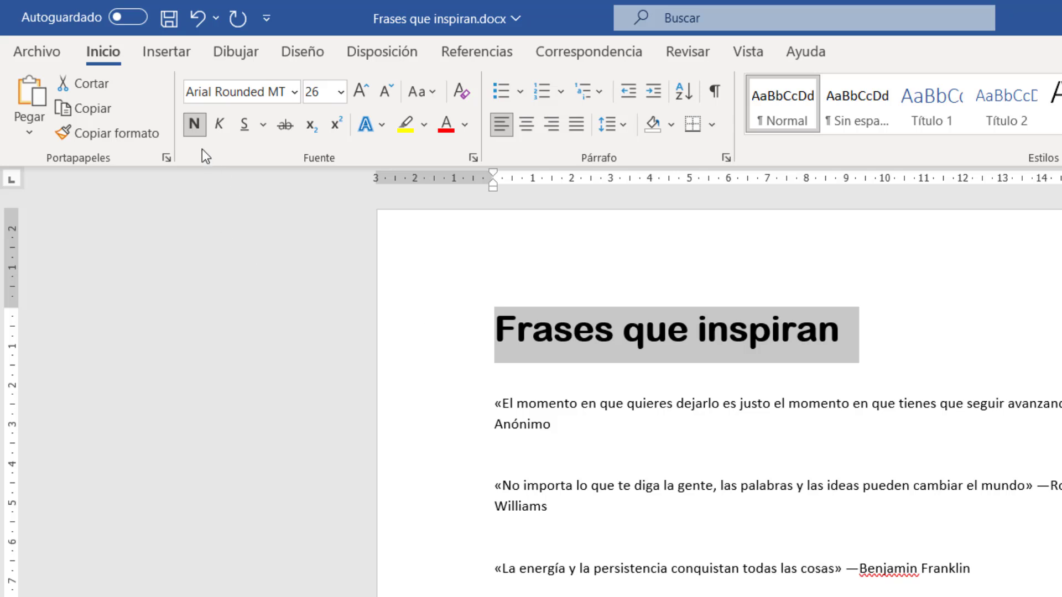
click(191, 129)
- Try italics on the title and remove them again
click(221, 127)
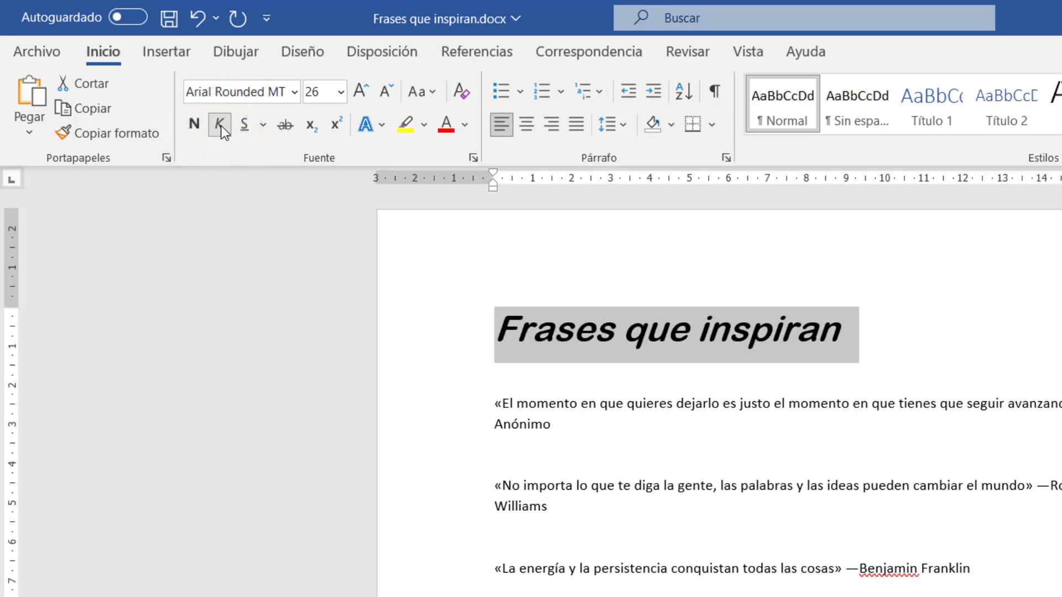
click(221, 126)
click(220, 125)
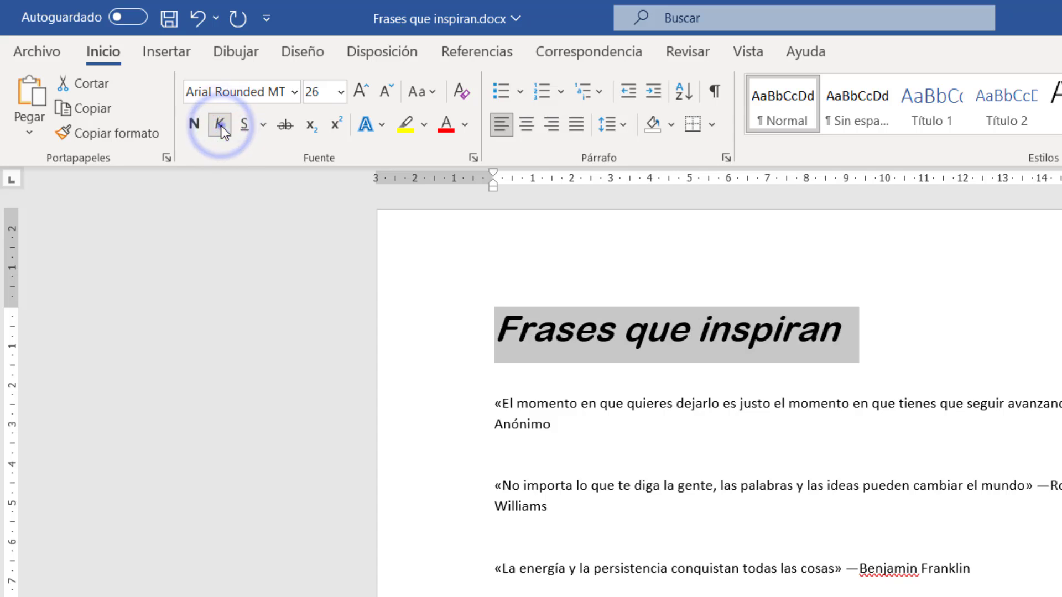
click(221, 126)
- Underline the title with the dash-dot-dot line style and set the underline color to red
click(245, 126)
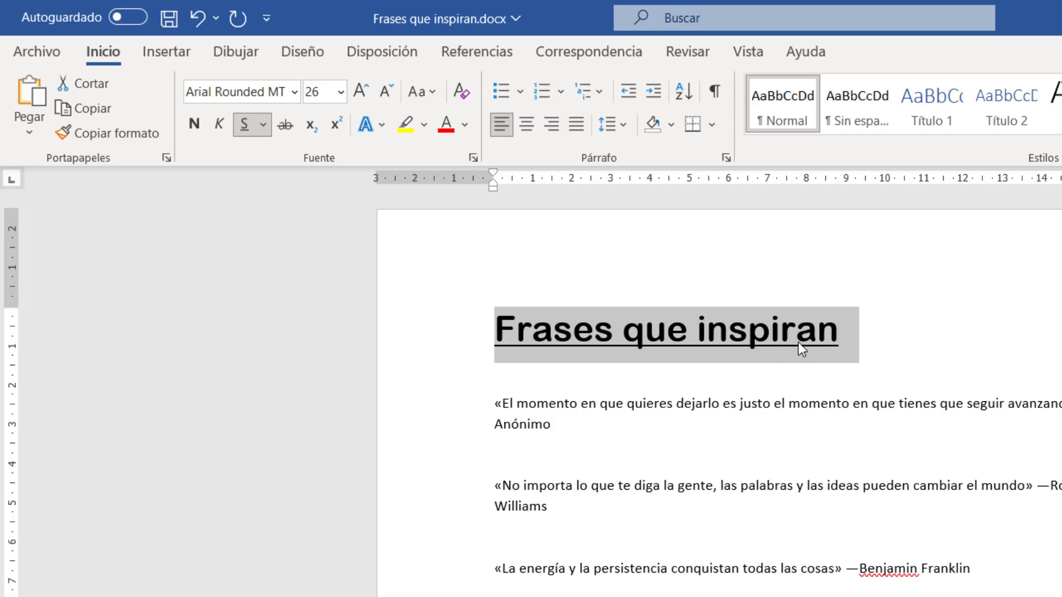
click(263, 126)
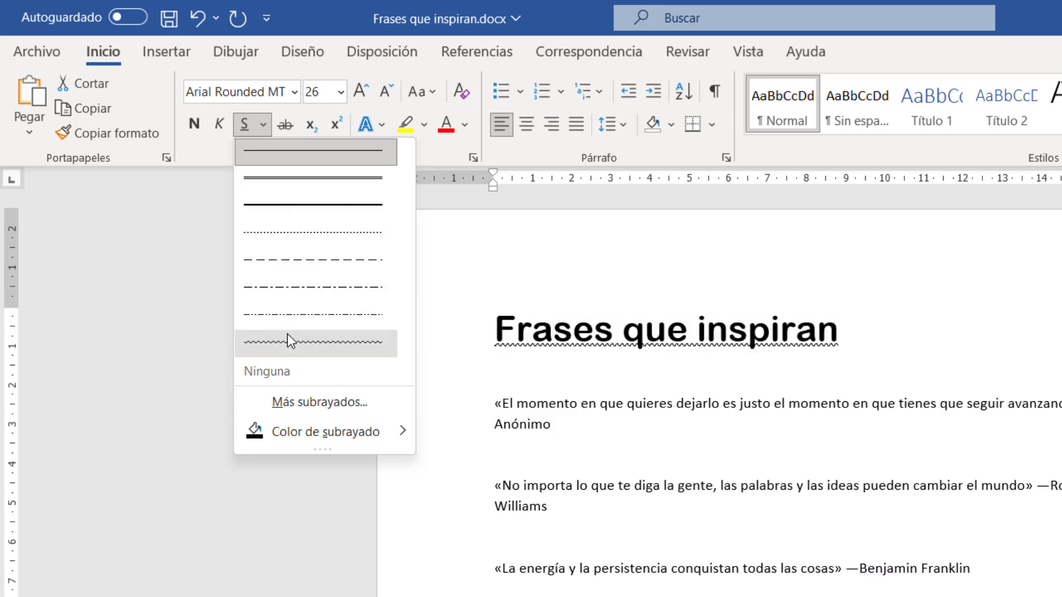
click(255, 316)
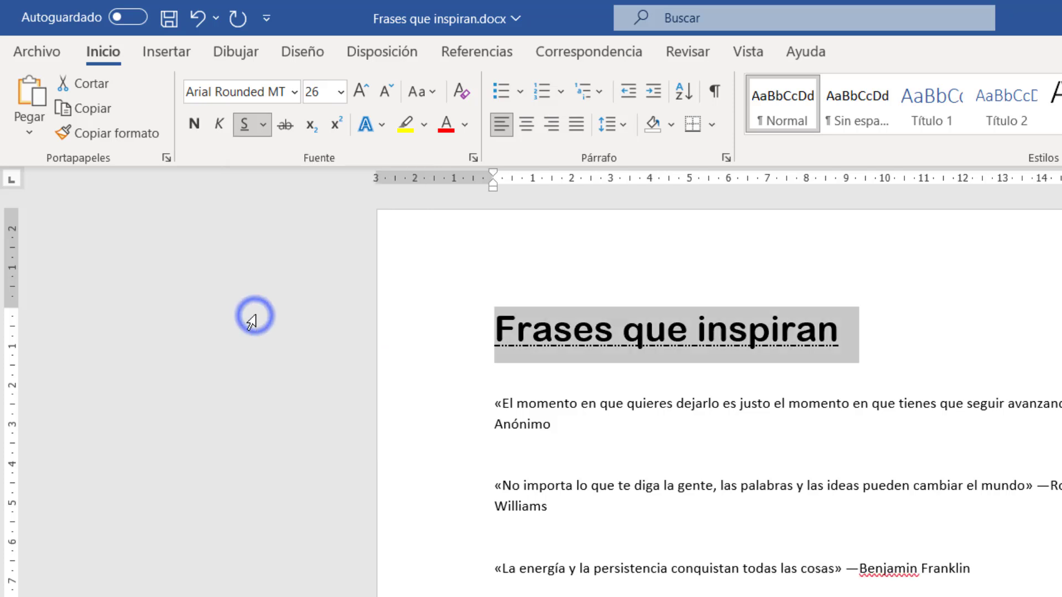
click(268, 131)
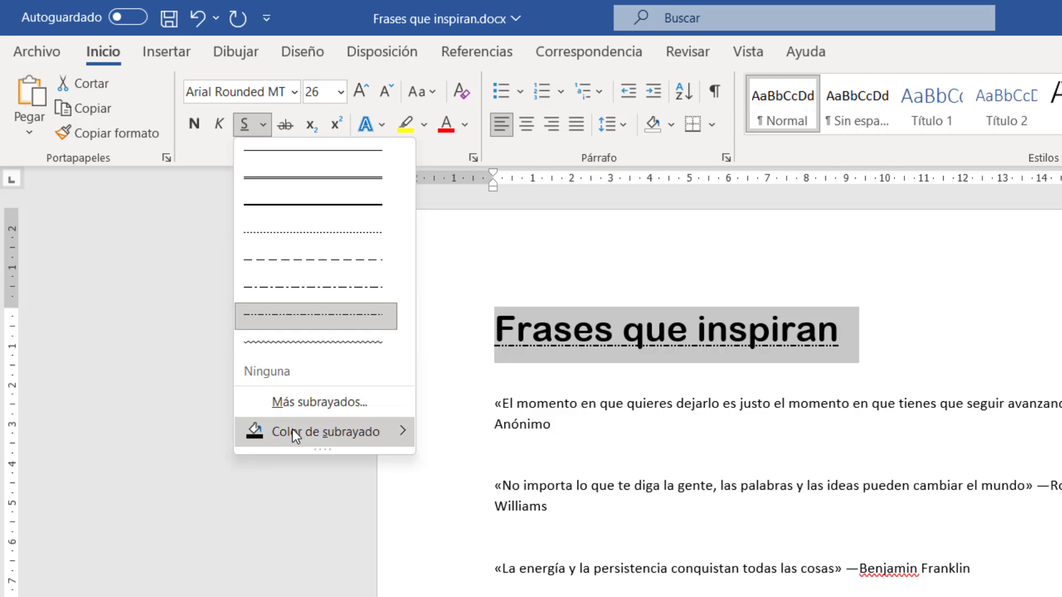
mouse_move(292, 429)
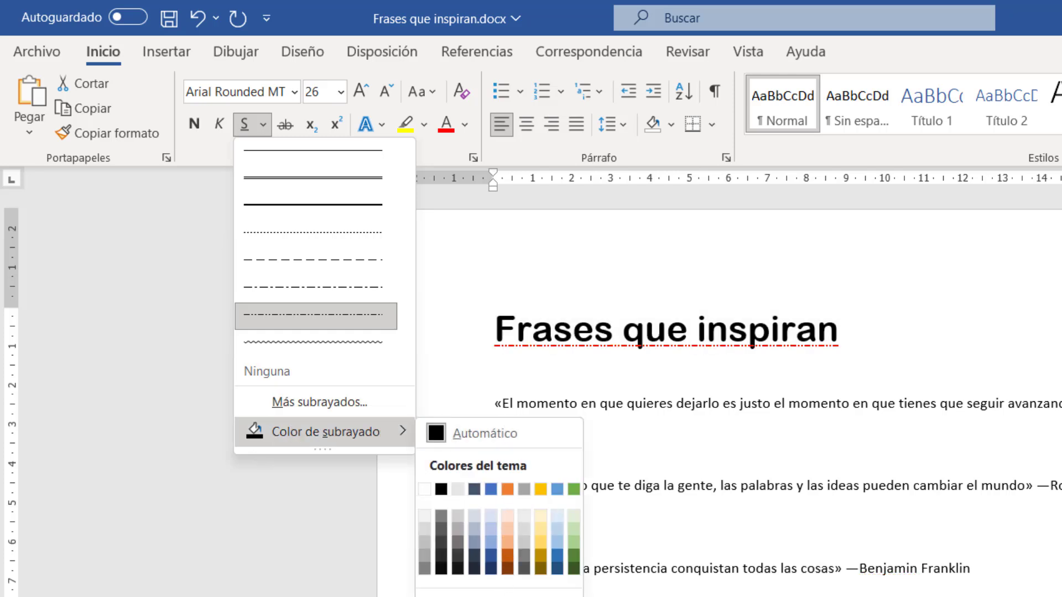
click(440, 596)
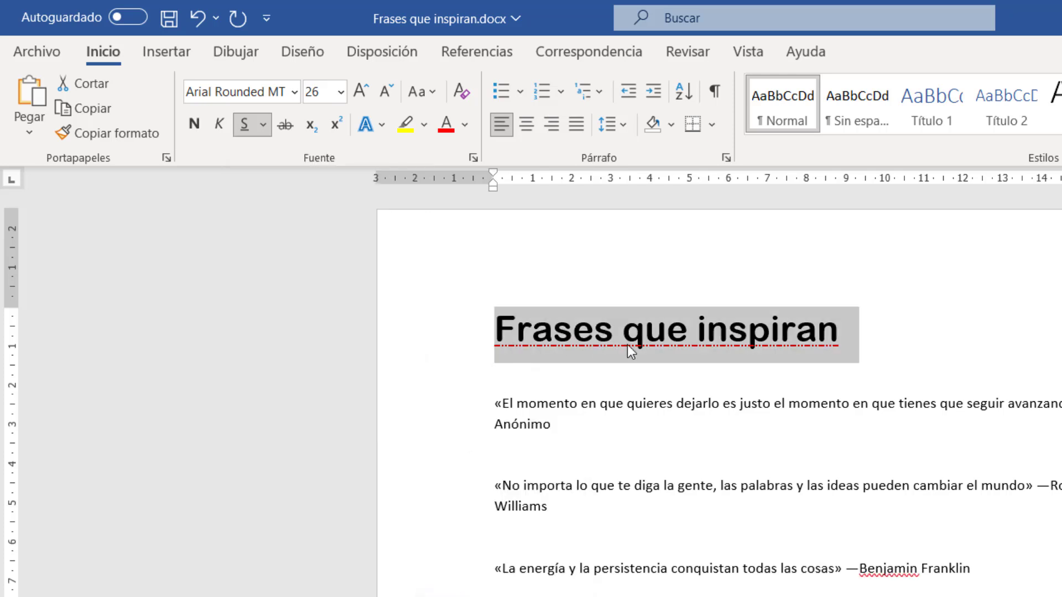
- Try strikethrough on the title and remove it again
click(282, 125)
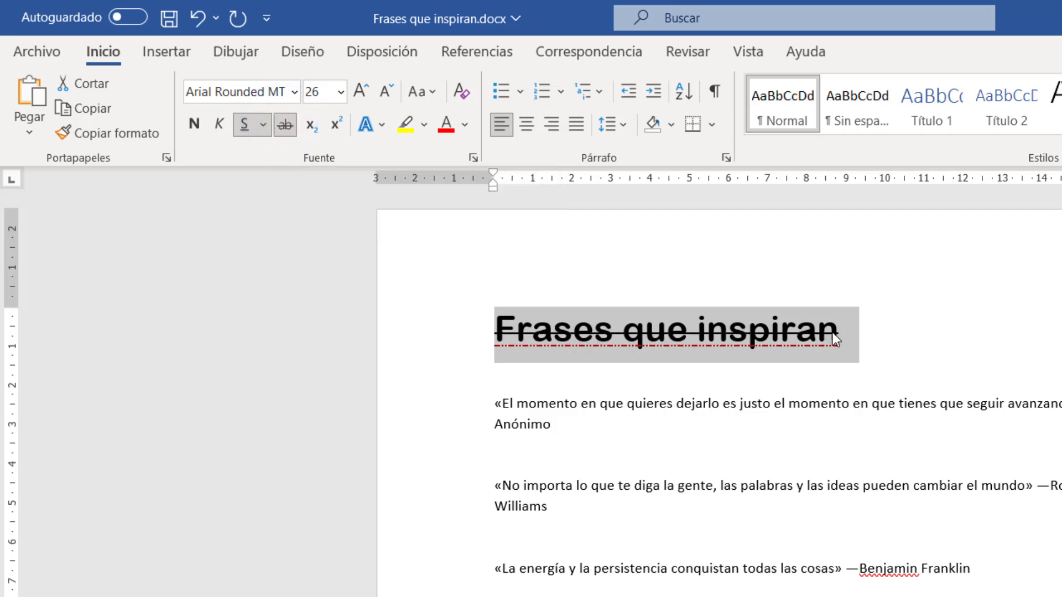
click(289, 124)
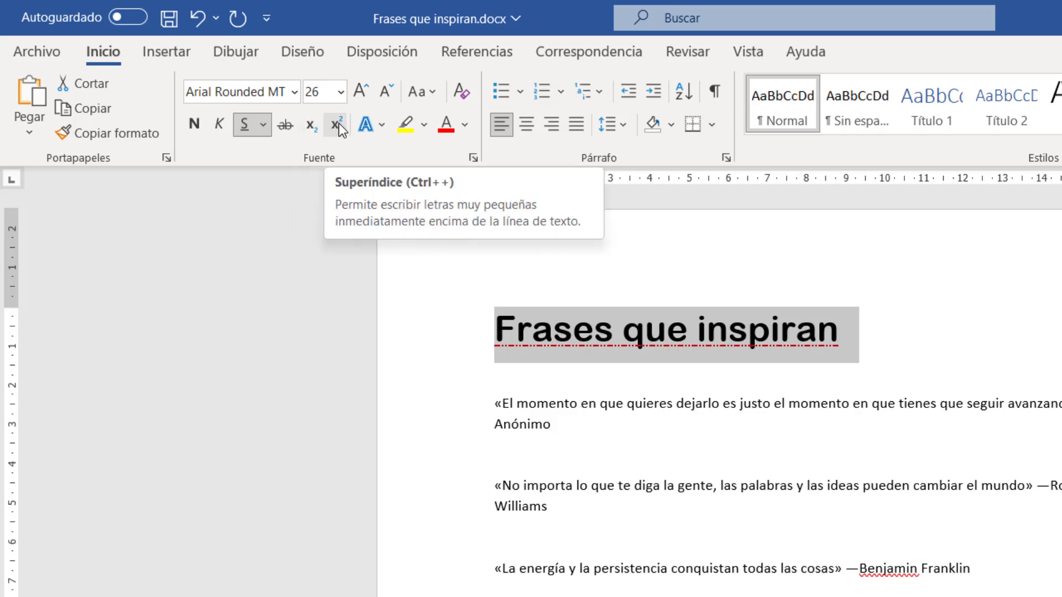
- Try superscript and subscript on the letter "a" of "Frases" in the title, removing each one again
click(531, 339)
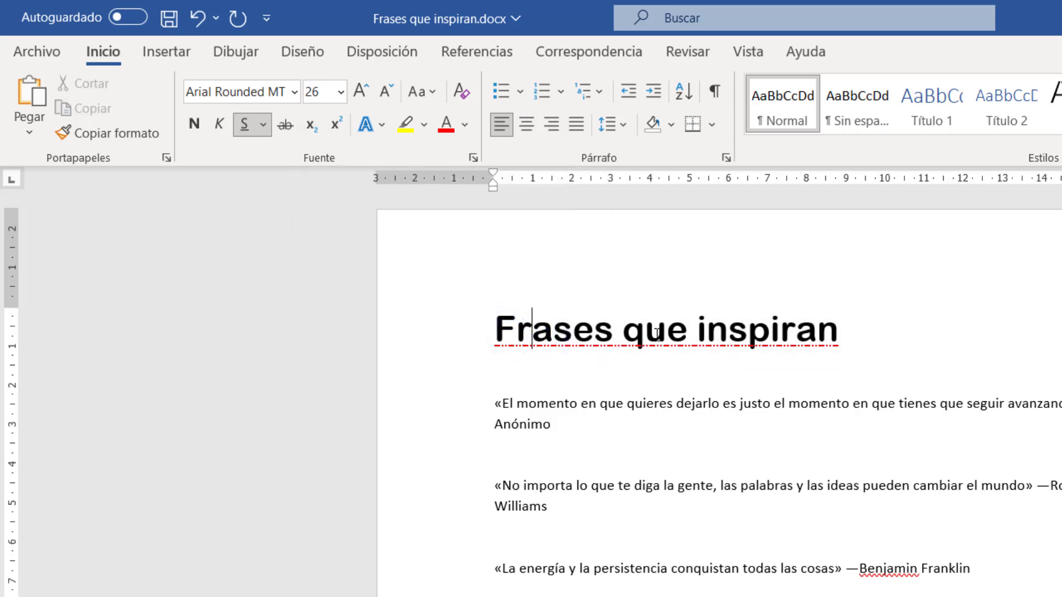
drag(533, 328, 549, 337)
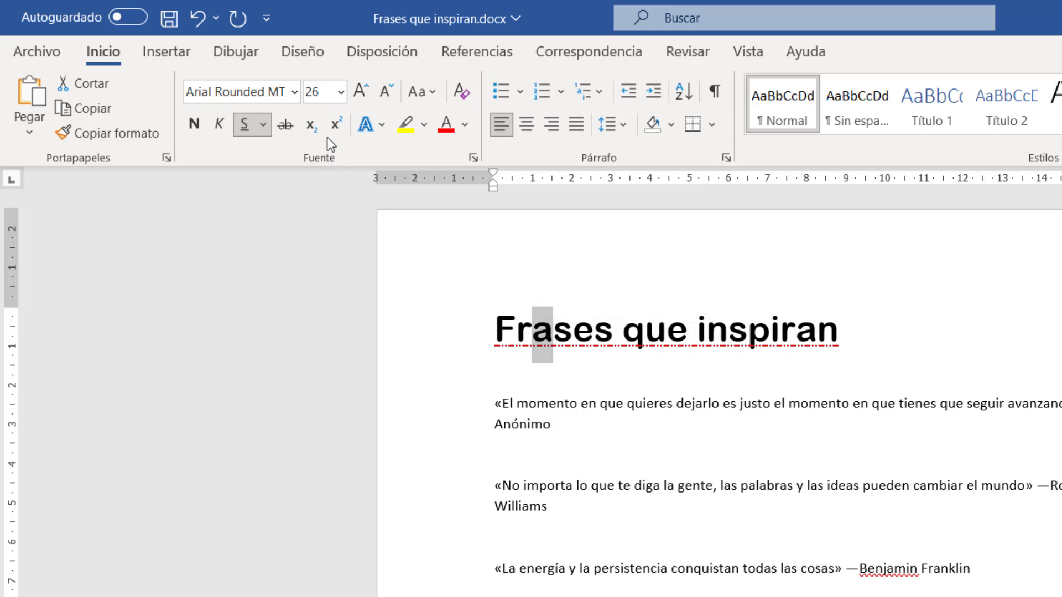
click(335, 124)
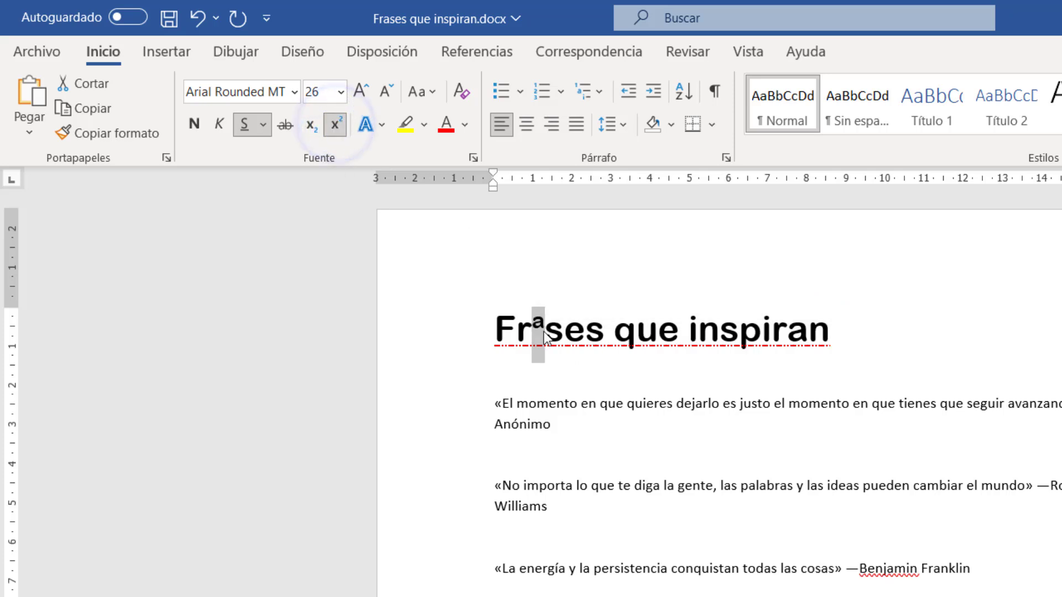
click(333, 129)
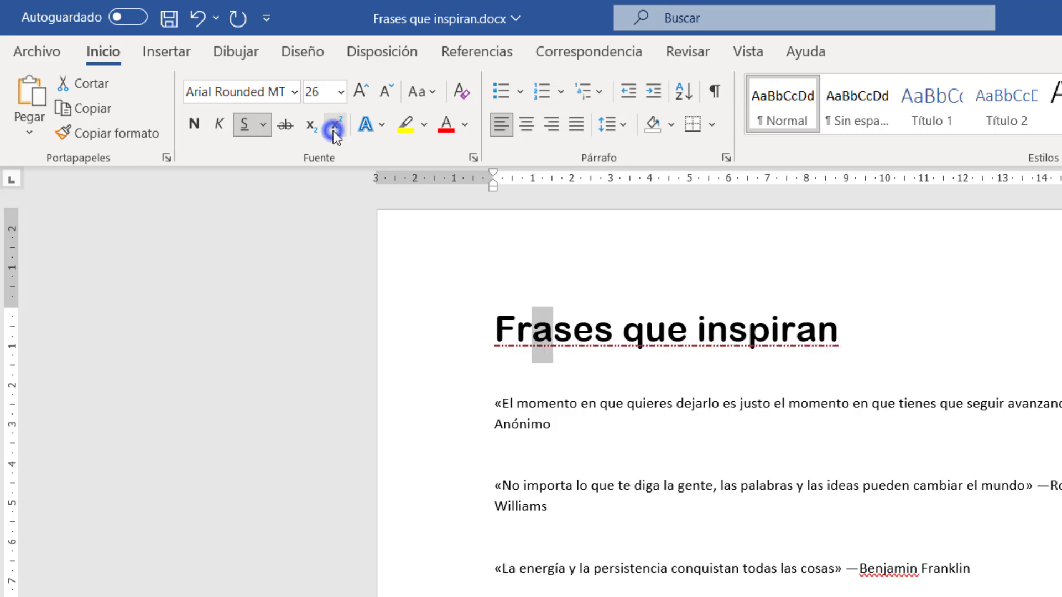
click(307, 131)
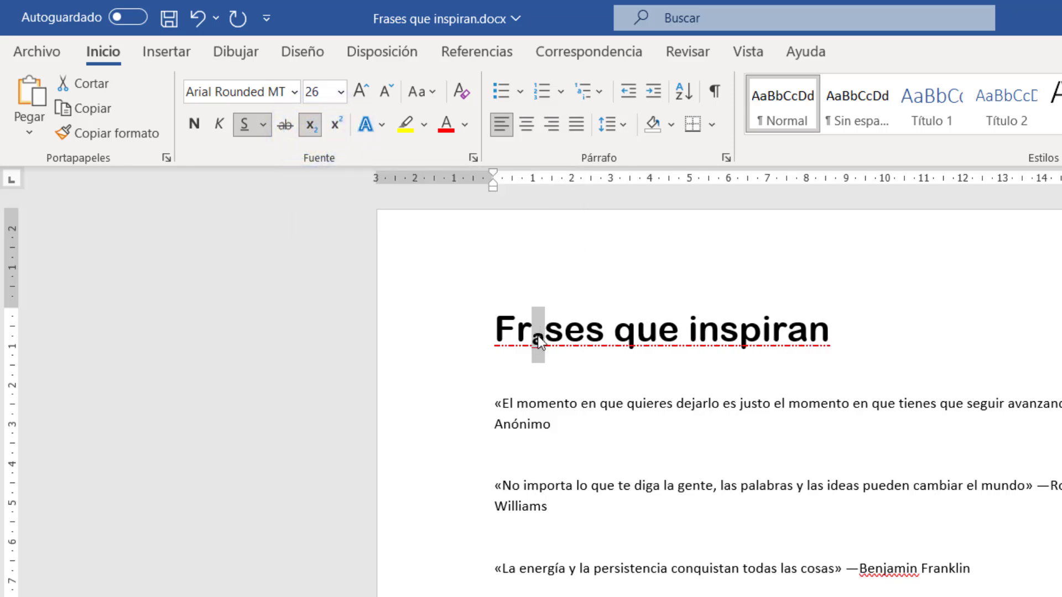
click(312, 124)
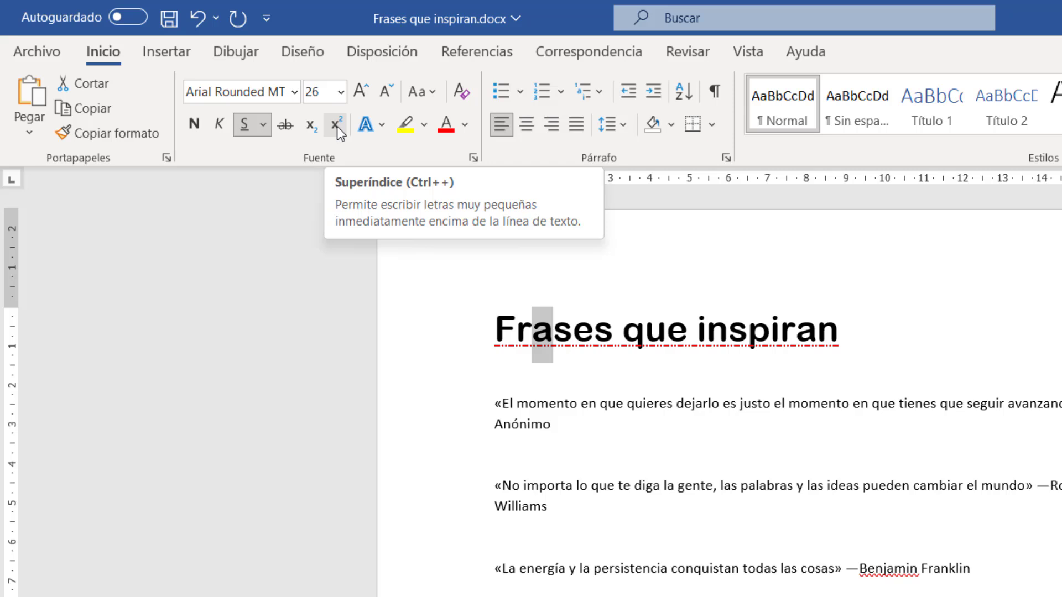
- Apply the blue gradient text effect with reflection to the whole title "Frases que inspiran"
click(524, 380)
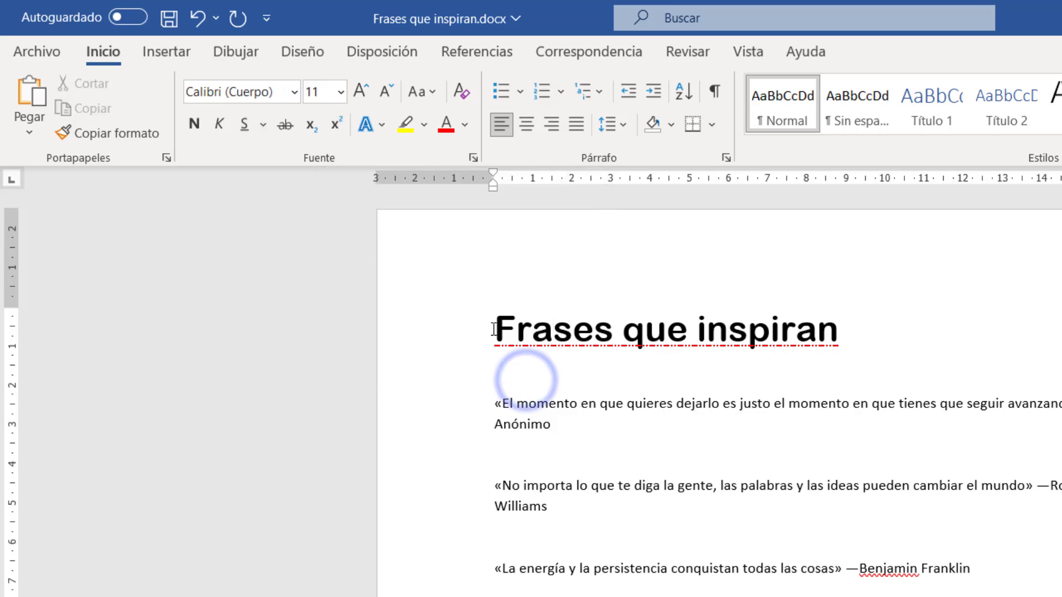
drag(493, 329, 825, 332)
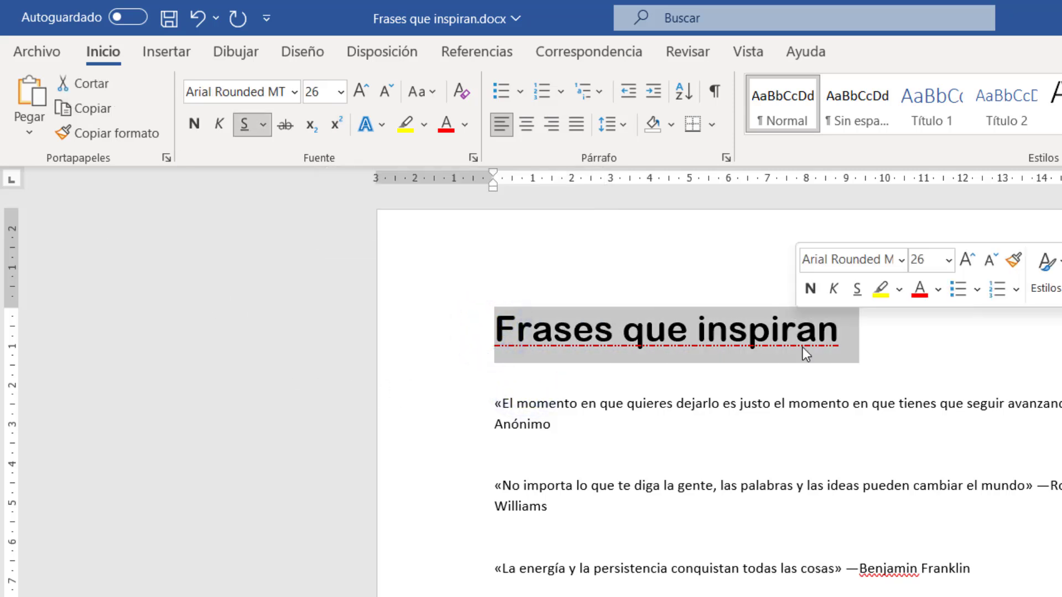
click(383, 127)
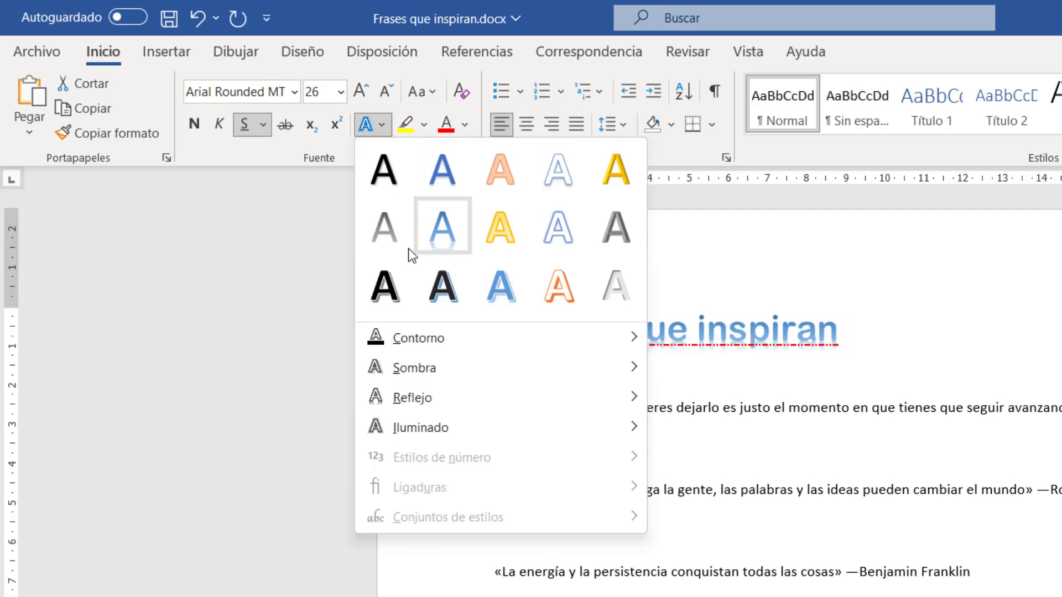
click(448, 233)
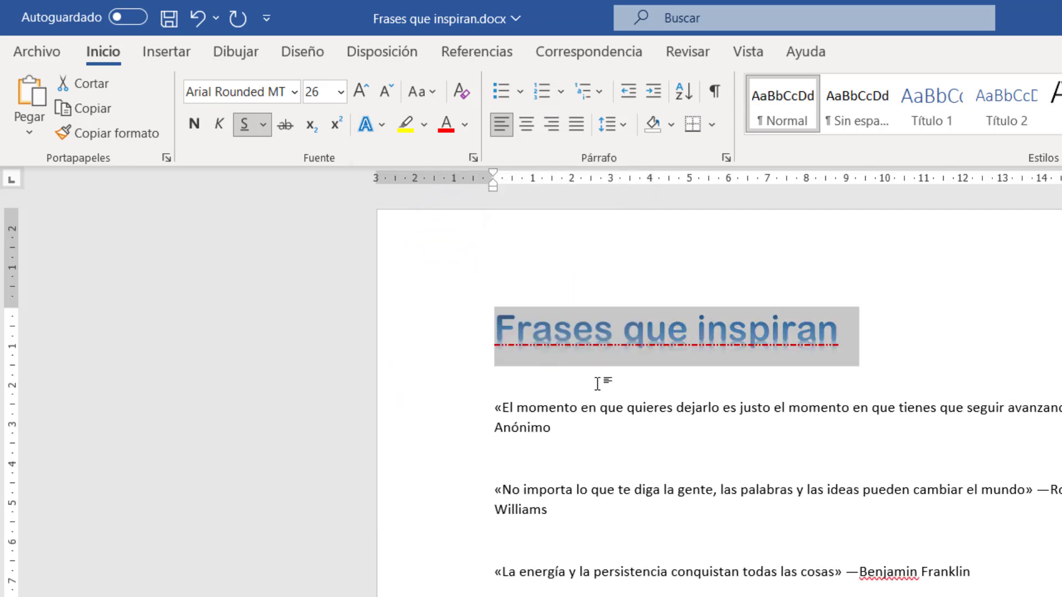
click(636, 382)
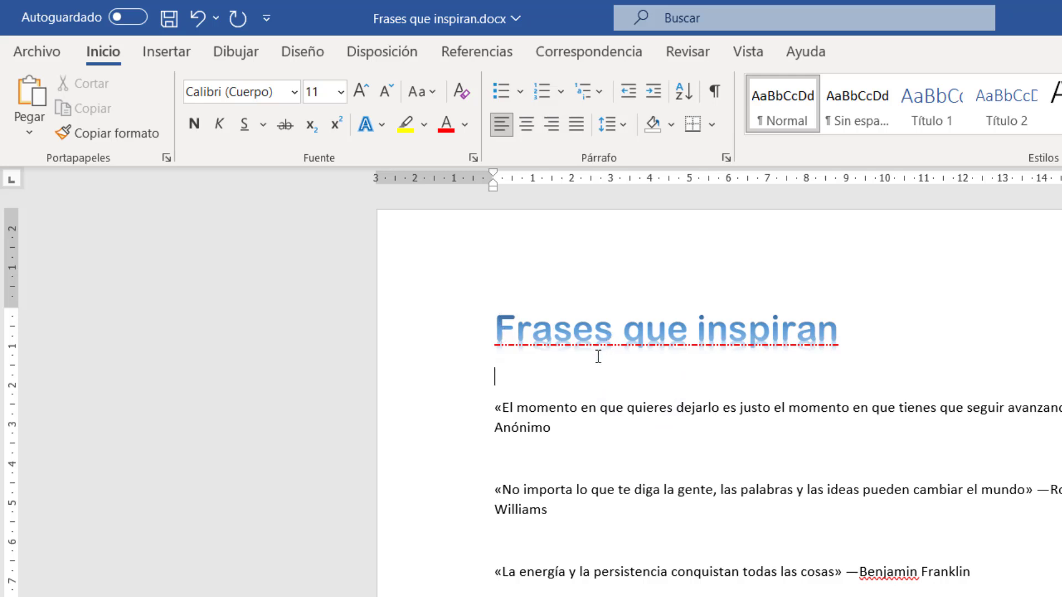
- Set the outline color of the title's letters to standard red
click(463, 331)
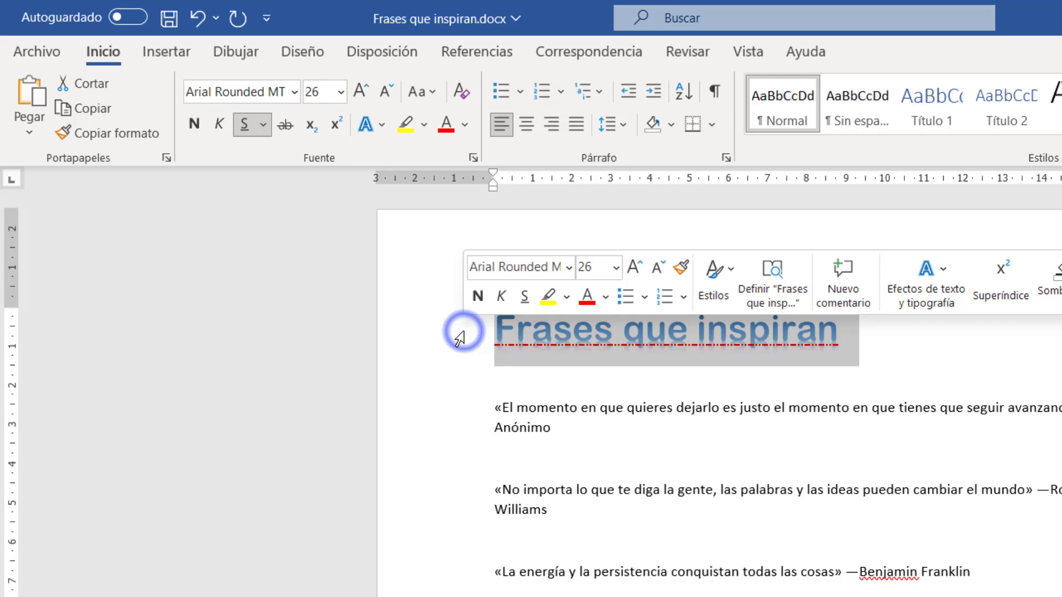
click(386, 129)
mouse_move(445, 353)
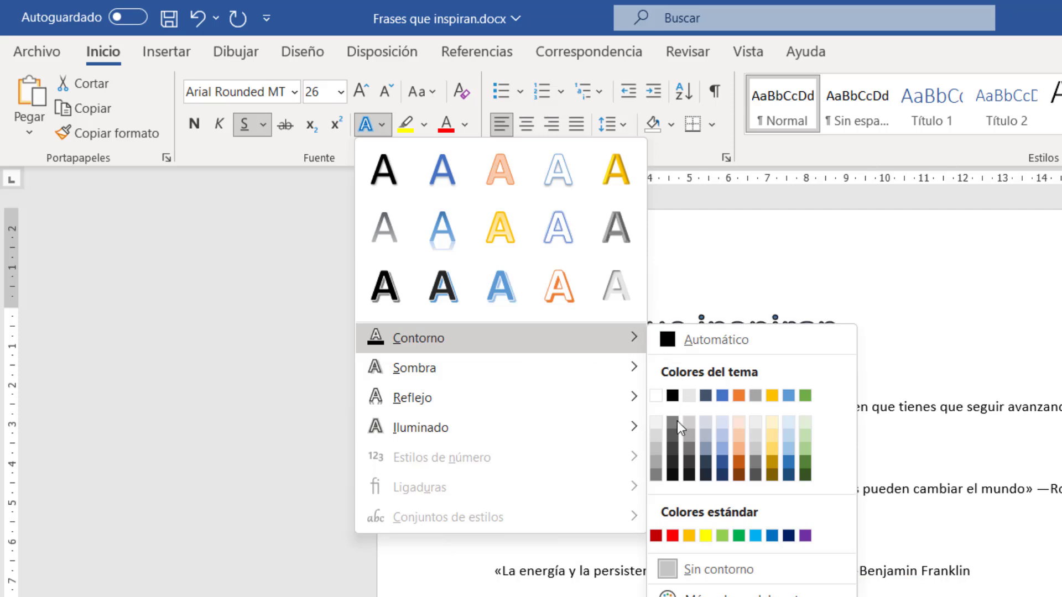
click(672, 535)
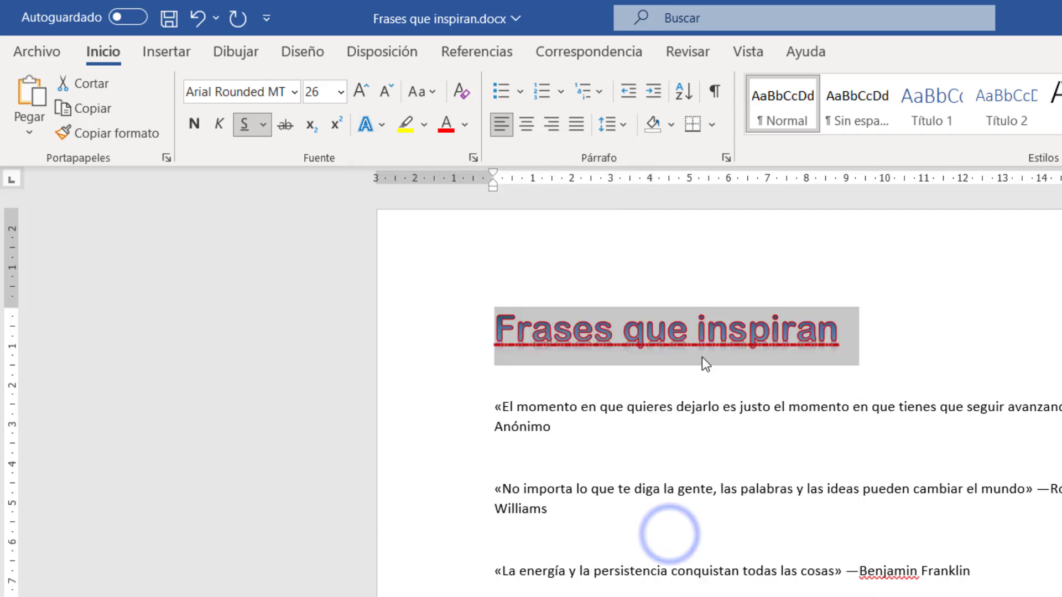
- Give the title the third exterior shadow in the first row and remove its reflection
click(389, 124)
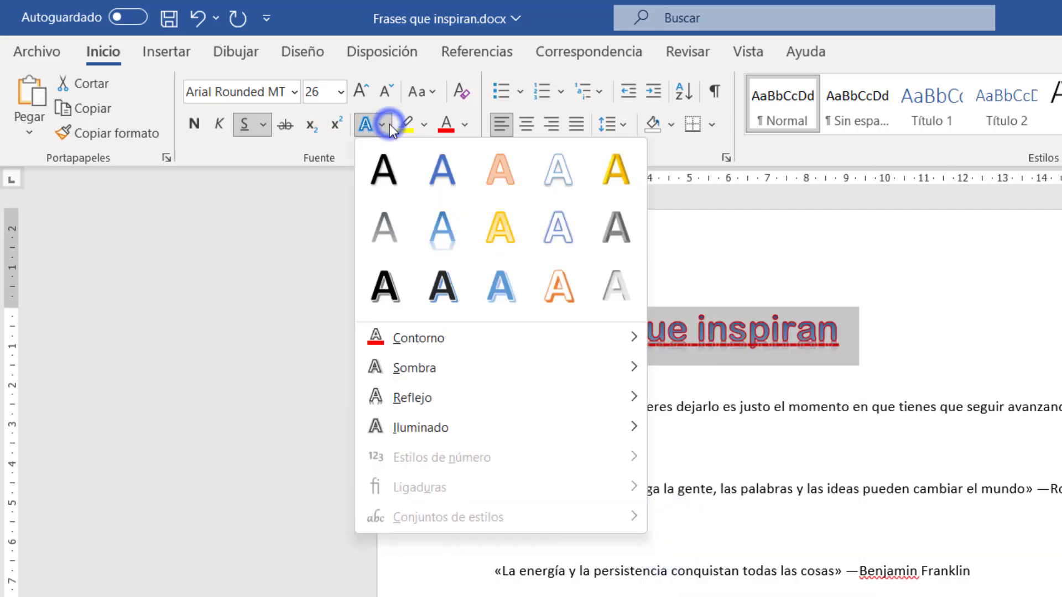
mouse_move(424, 374)
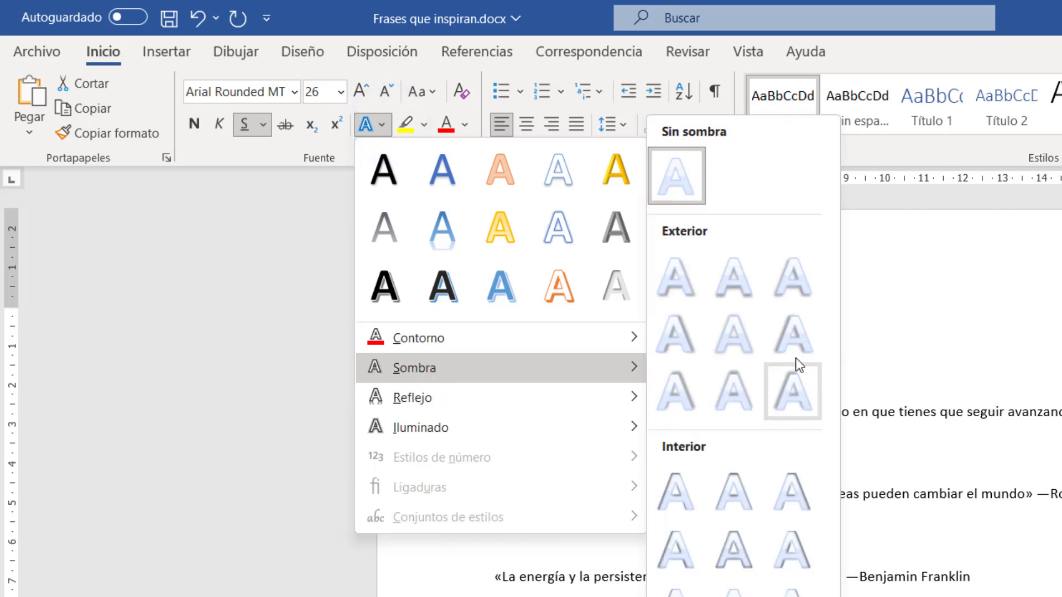
click(790, 289)
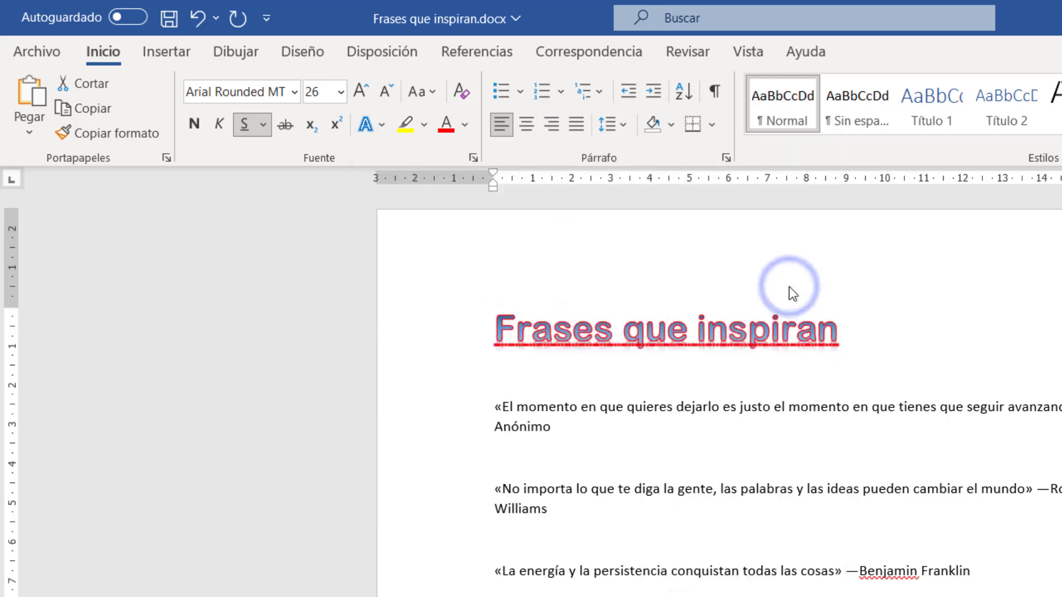
click(379, 124)
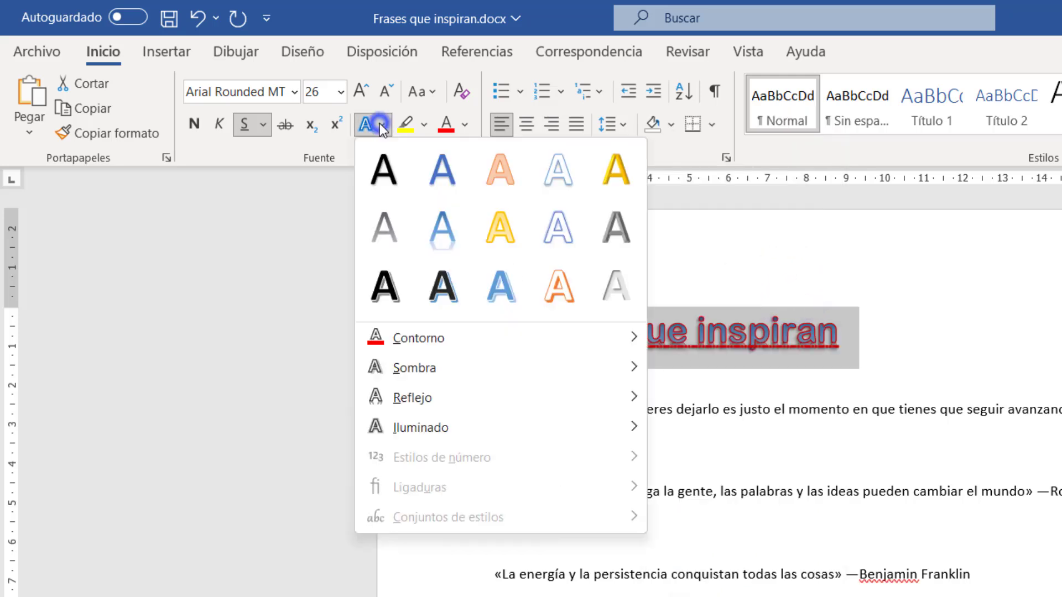
mouse_move(496, 396)
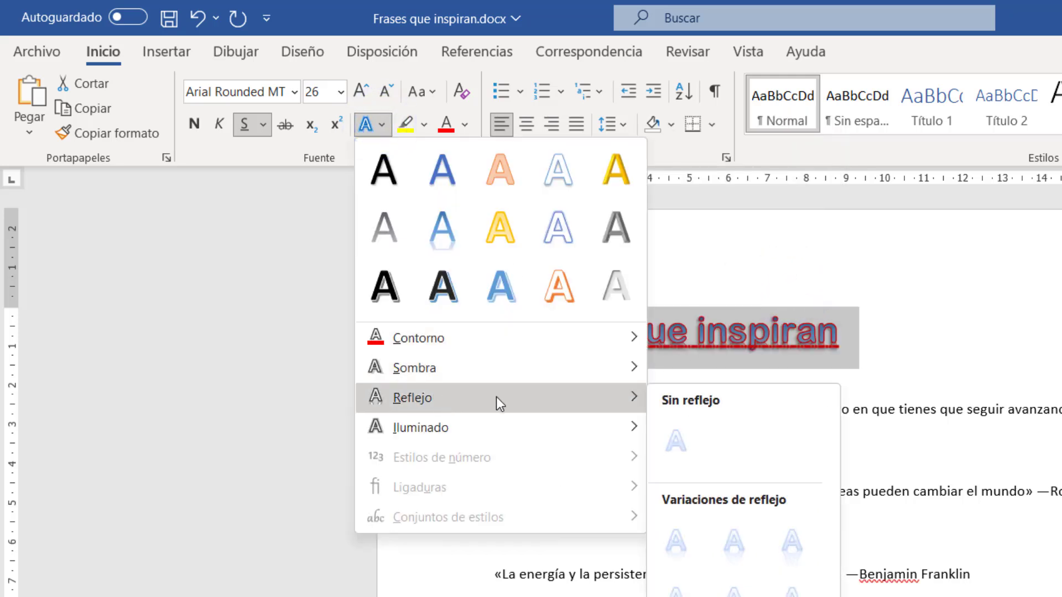
click(675, 442)
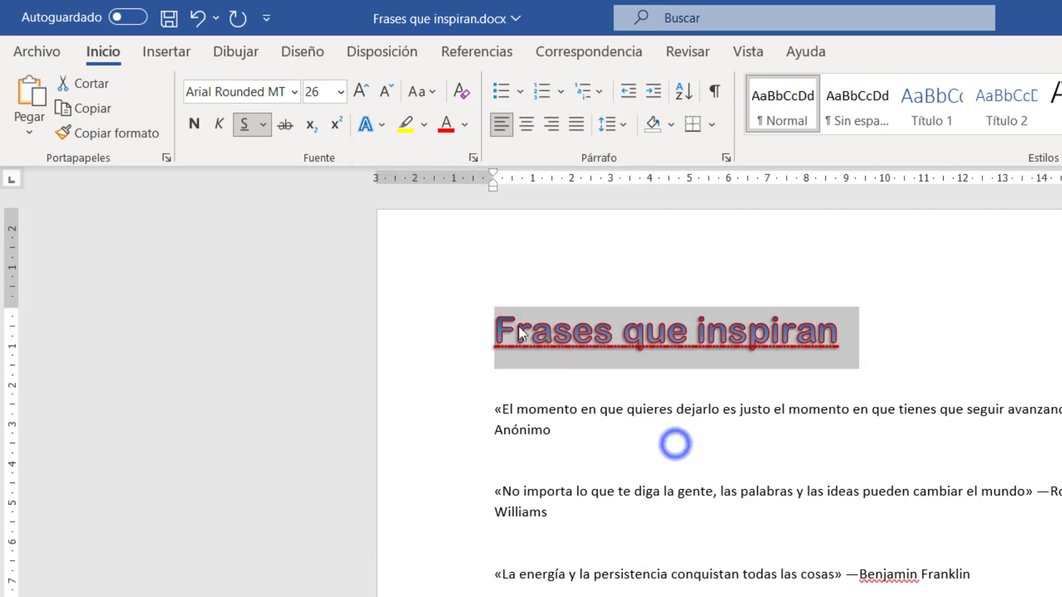
- Add a yellow glow from the second row of glow variations to the title
click(383, 125)
mouse_move(432, 429)
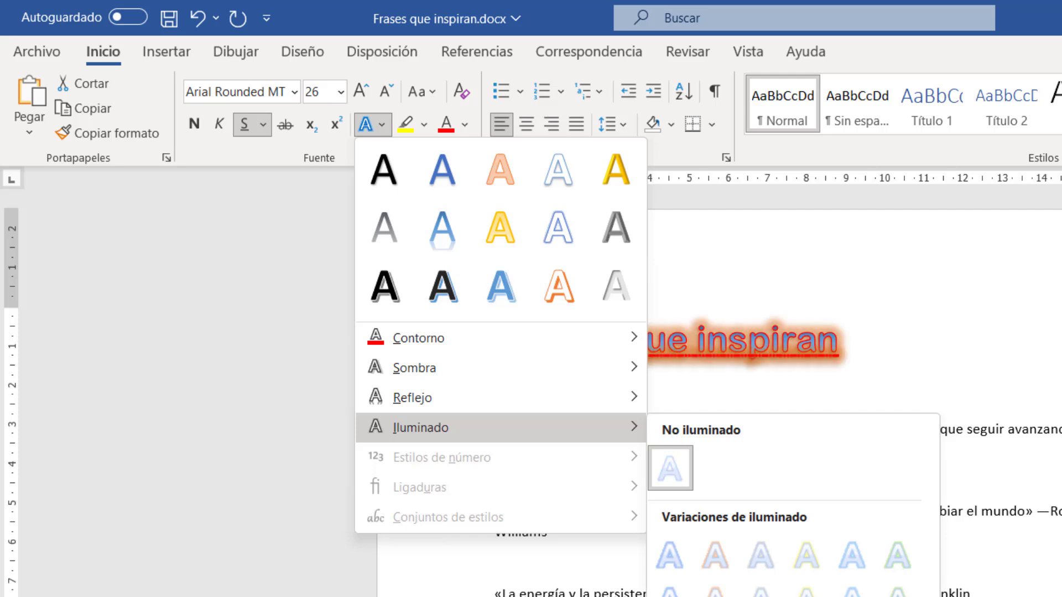
click(806, 596)
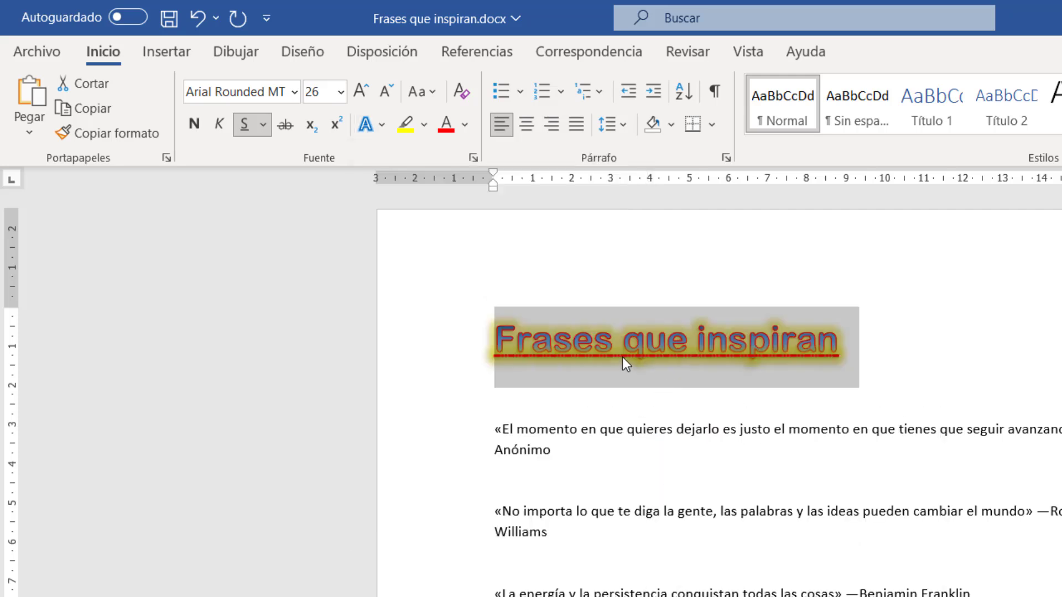
- Replace the title's effects with the preset of pale yellow letters outlined in gold, and remove the underline
click(380, 123)
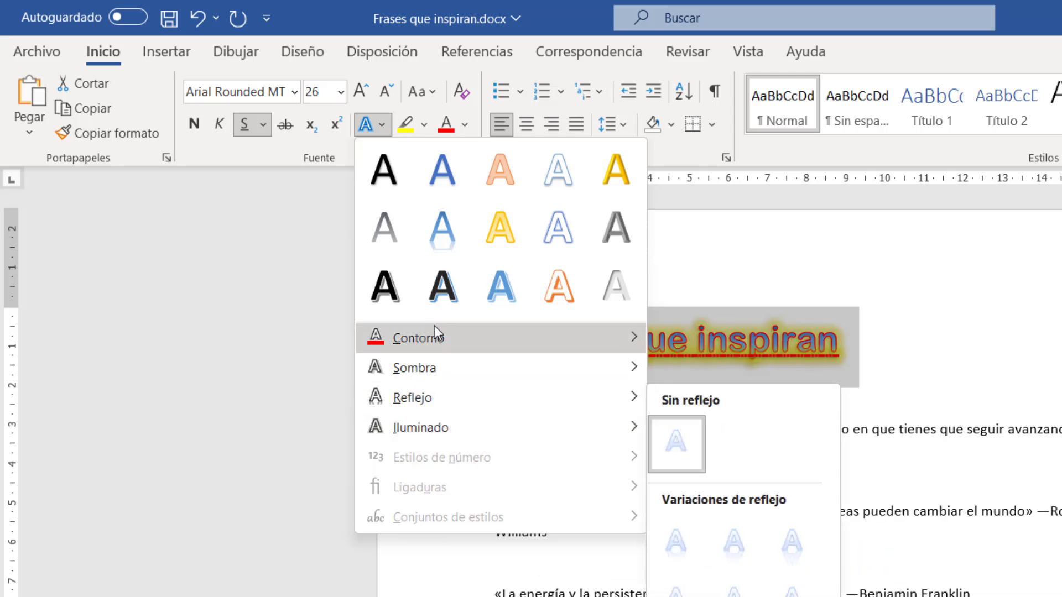
mouse_move(530, 329)
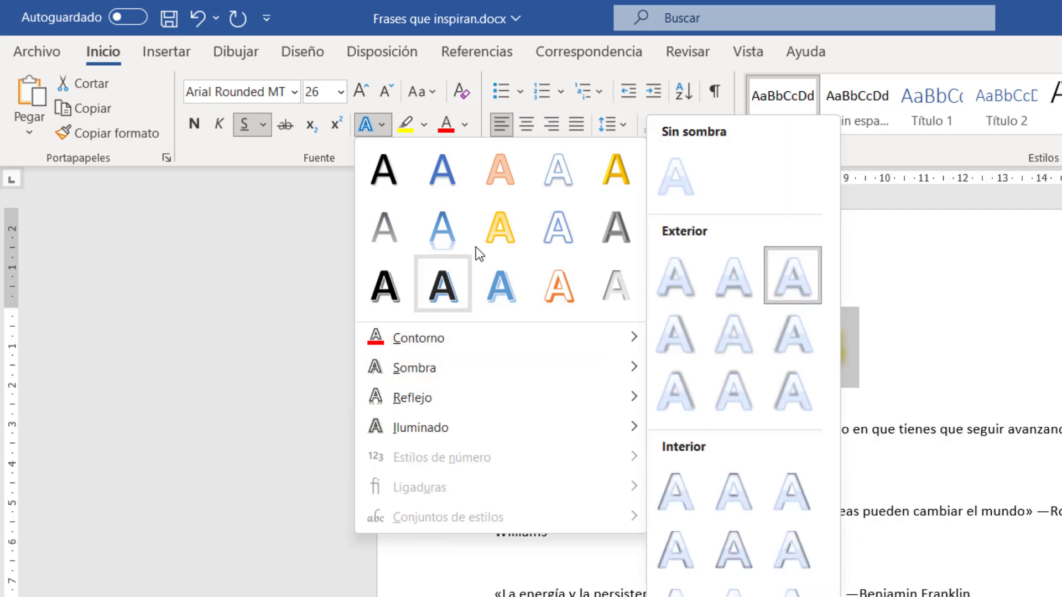
click(515, 224)
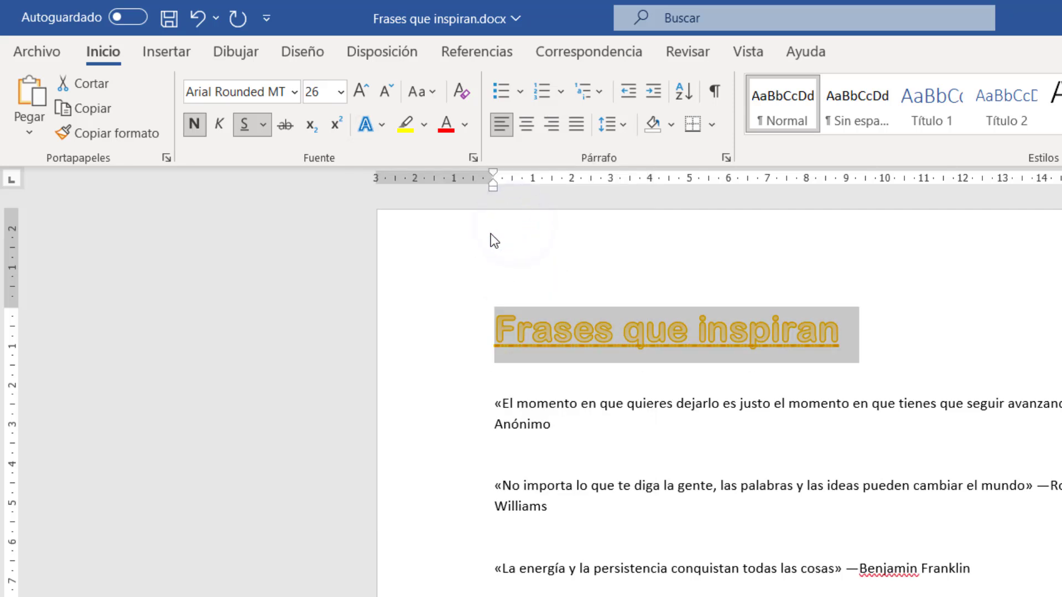
click(242, 124)
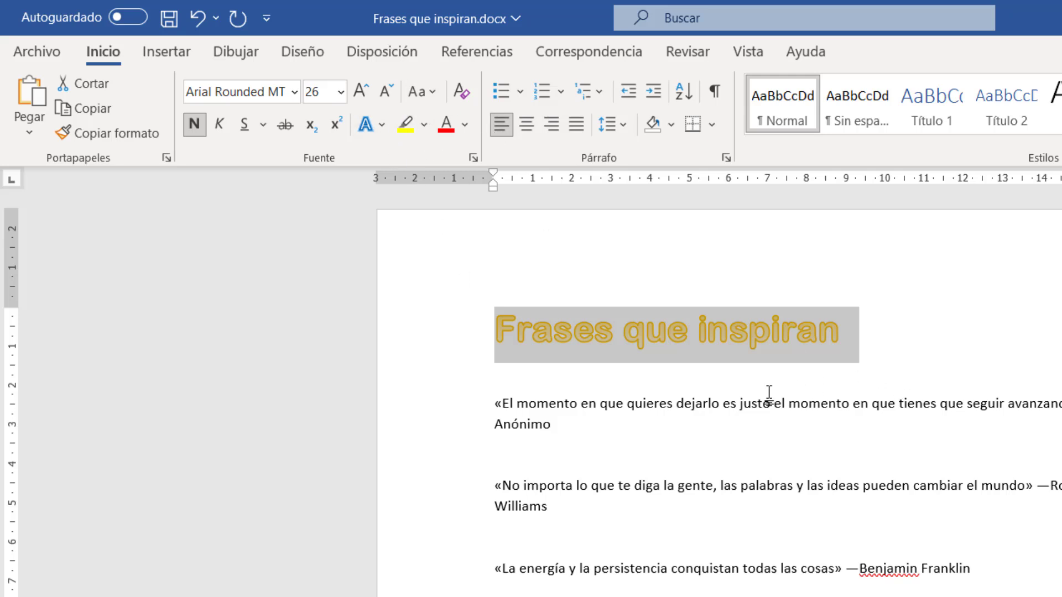
click(572, 340)
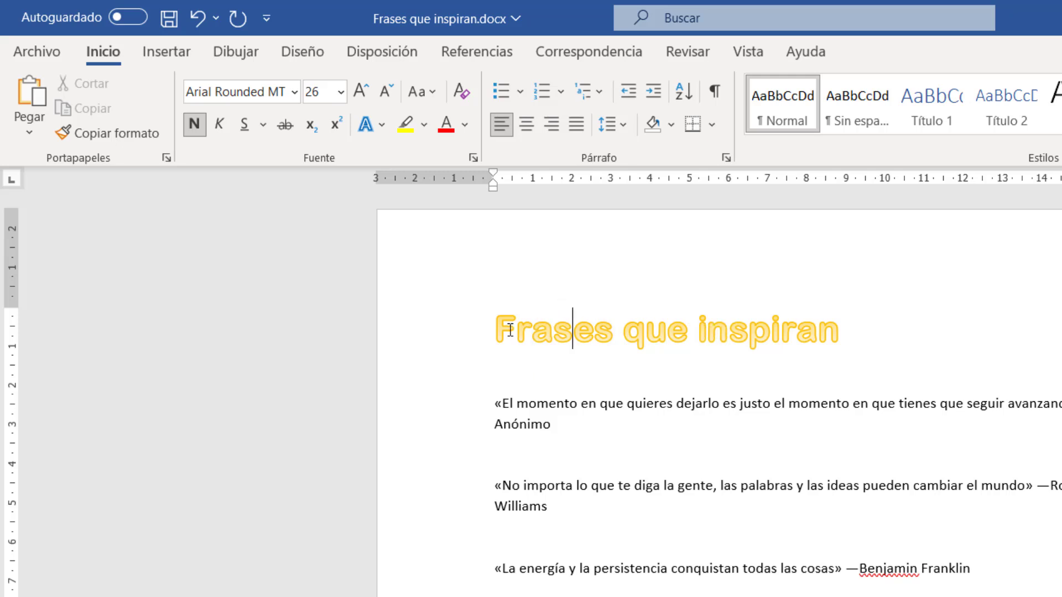
- Preview text highlight colors on the word "inspiran" in the title without applying any
drag(701, 334, 838, 334)
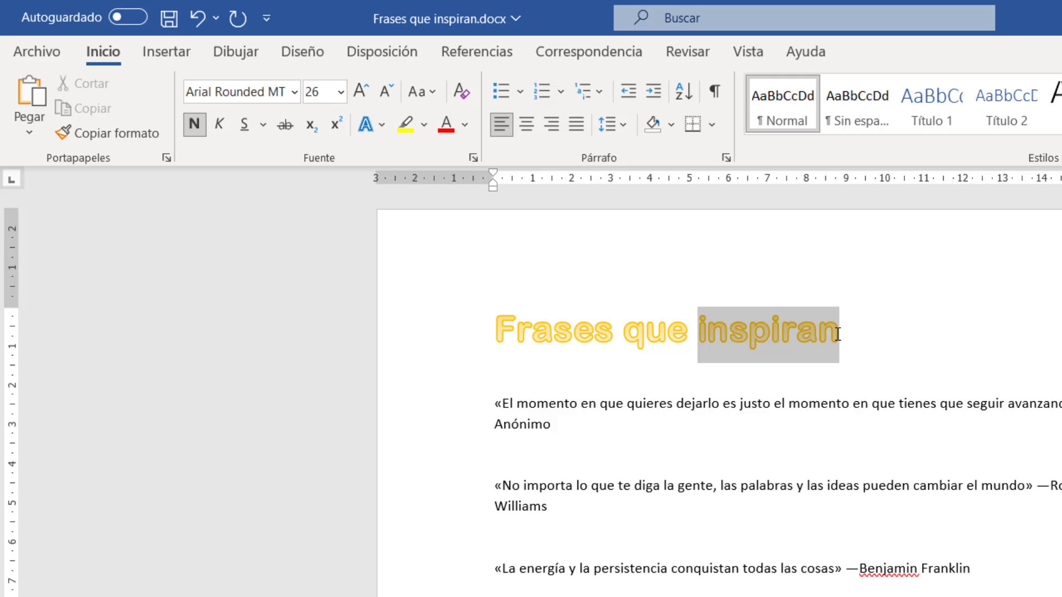
click(423, 124)
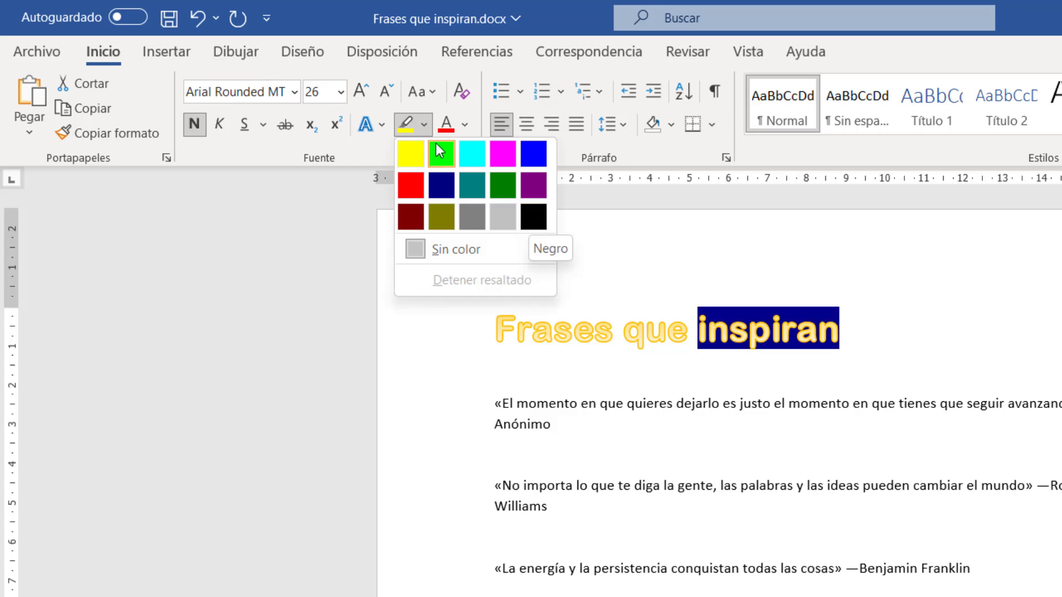
click(424, 125)
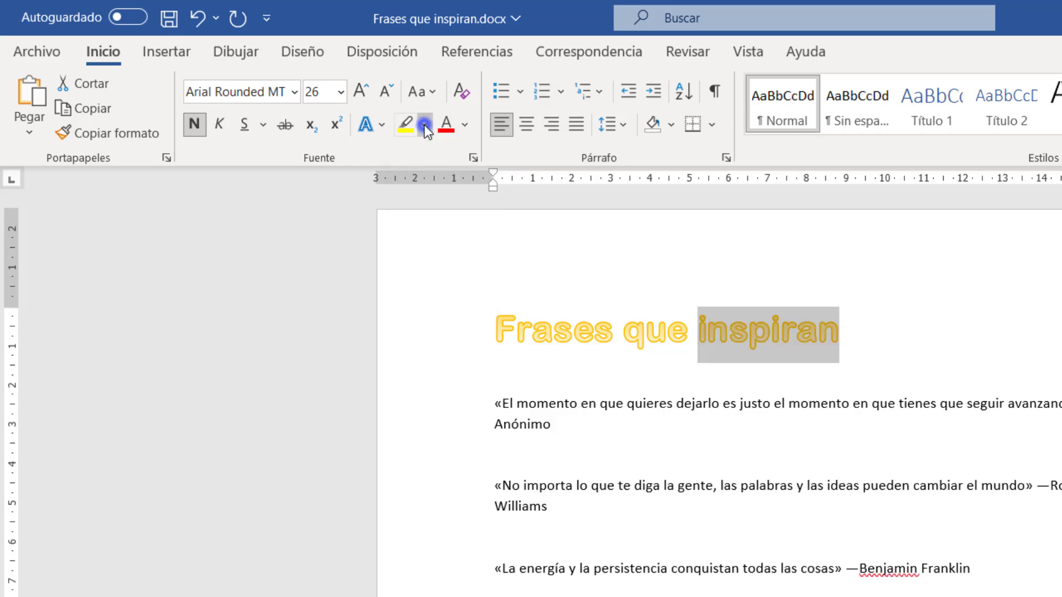
click(686, 433)
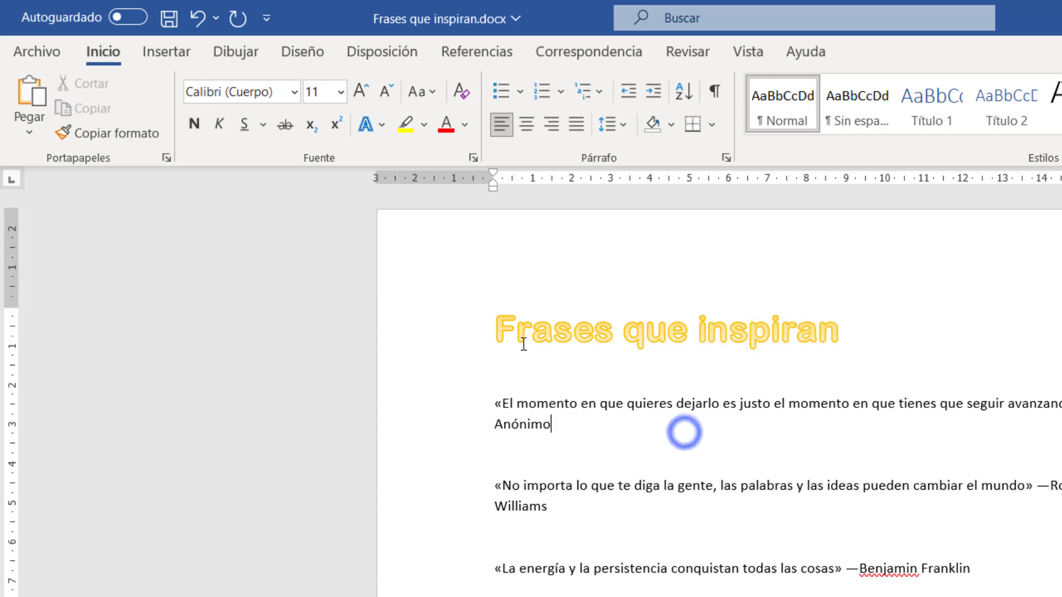
- Set the font color of the whole title to orange, accent 2, 25% darker
drag(498, 330, 840, 327)
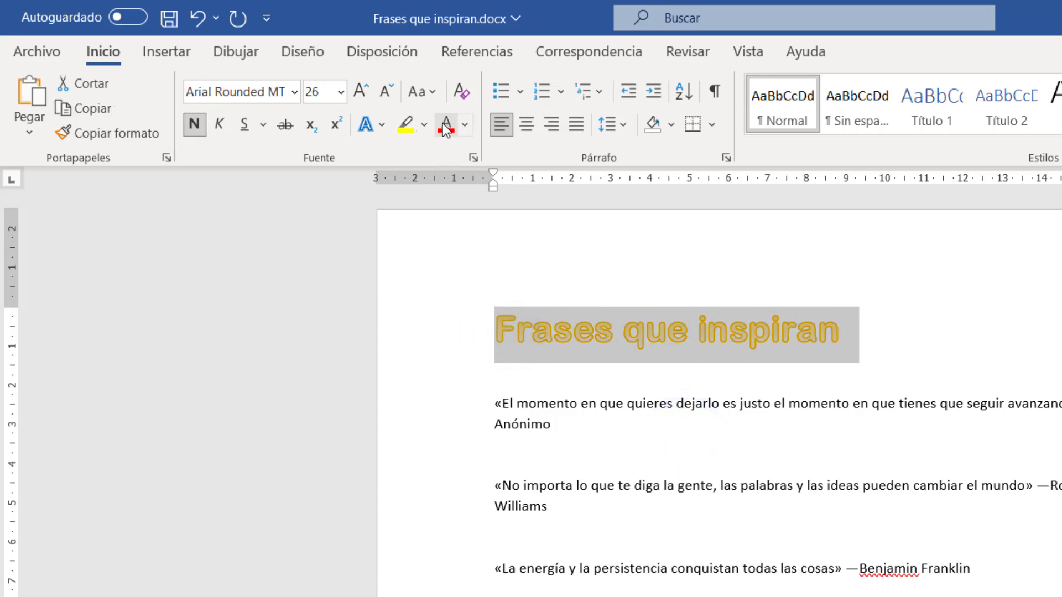
click(465, 126)
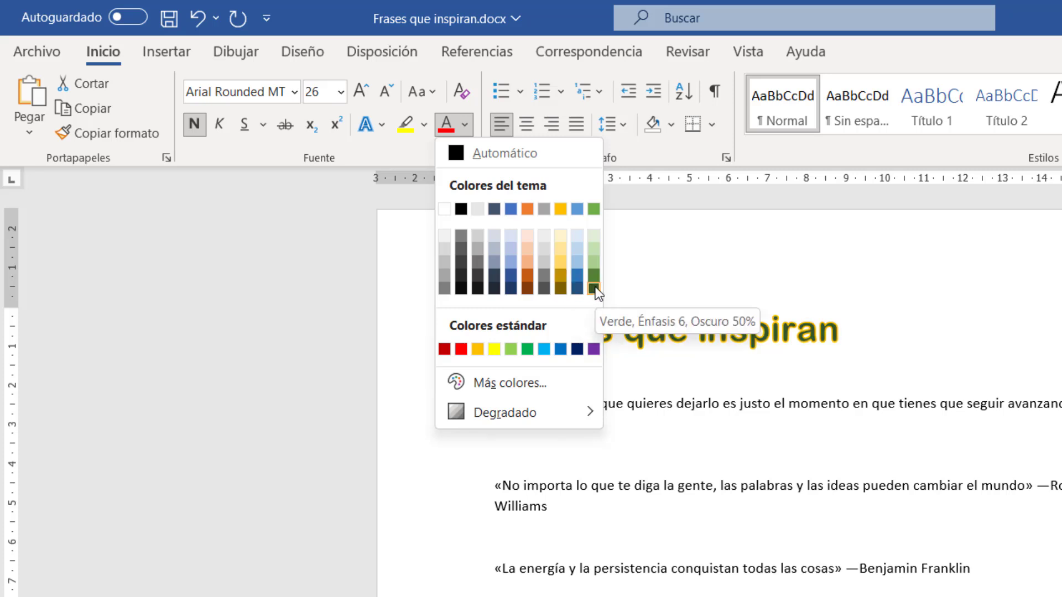
click(529, 276)
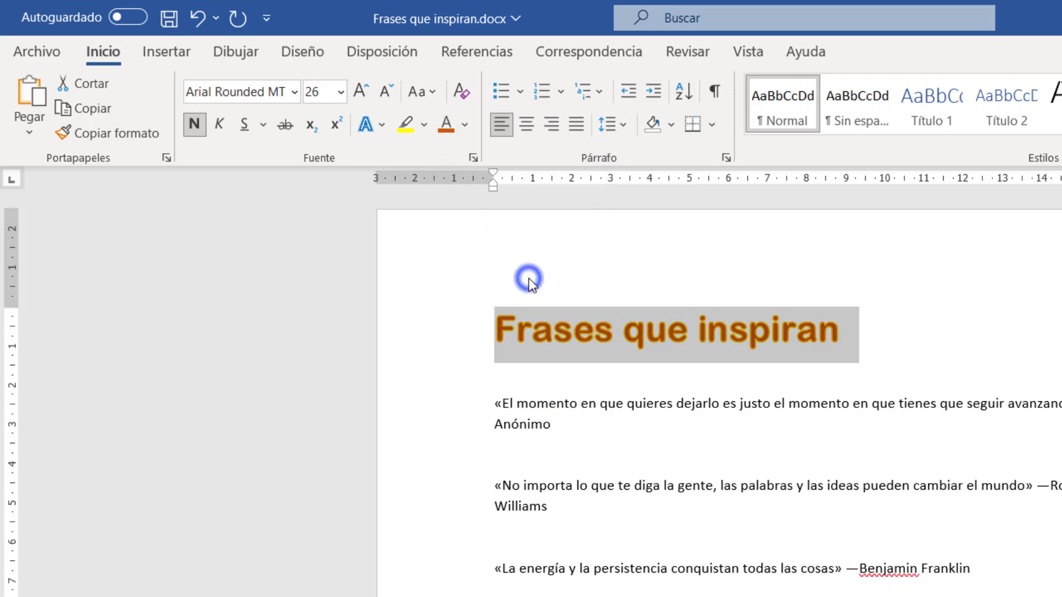
- Fill the title's letters with a dark orange gradient that gets lighter from left to right
click(463, 123)
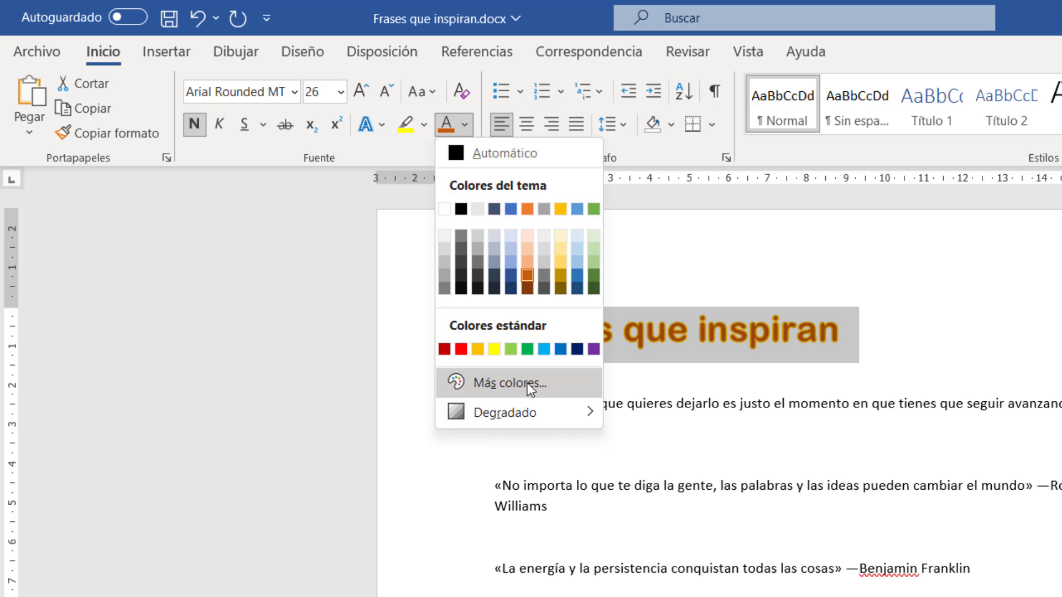
click(526, 414)
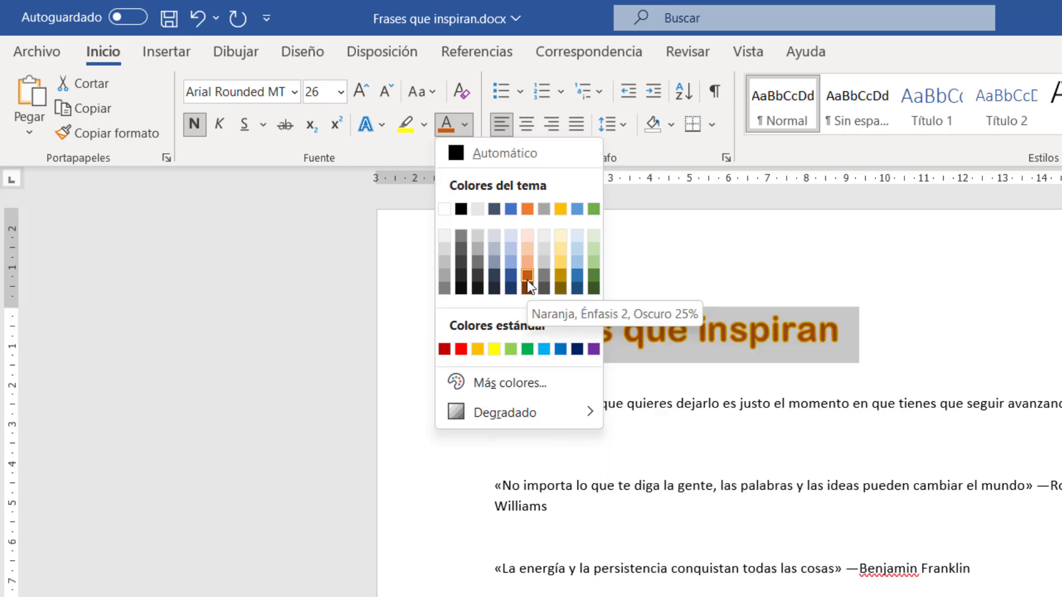
mouse_move(503, 413)
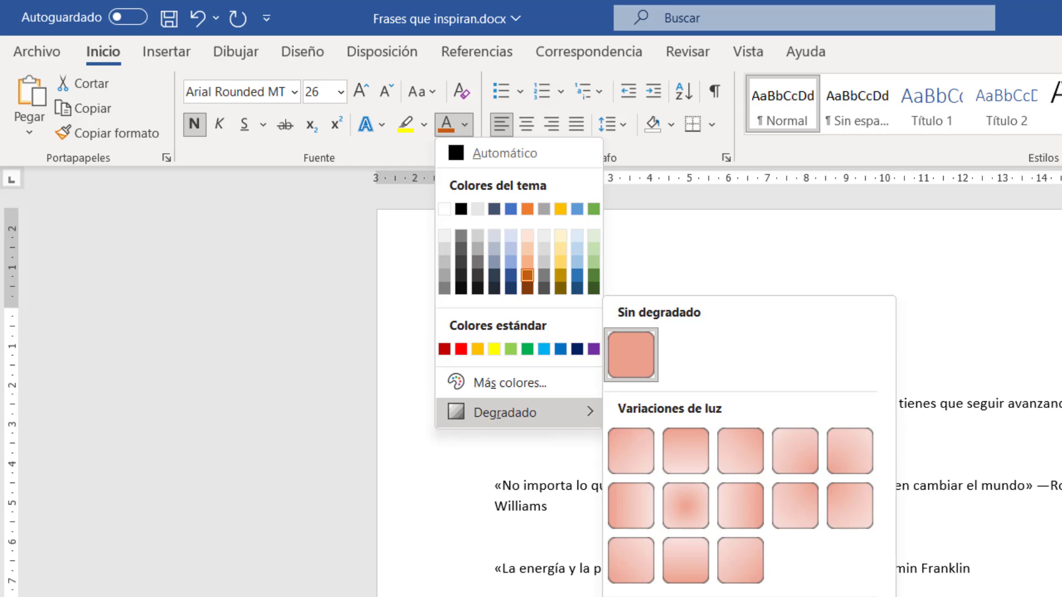
click(630, 596)
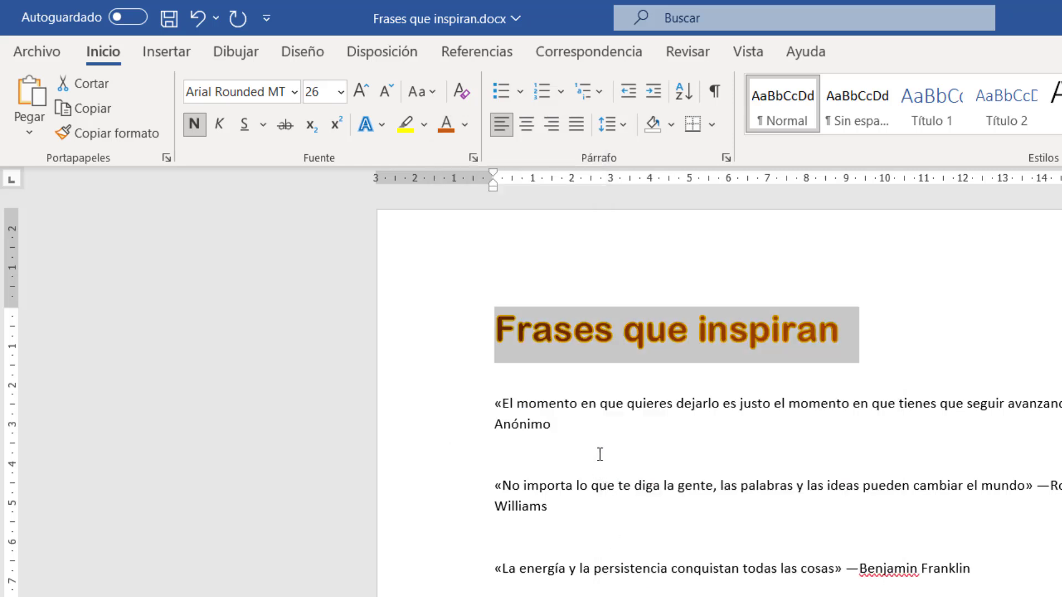
click(597, 430)
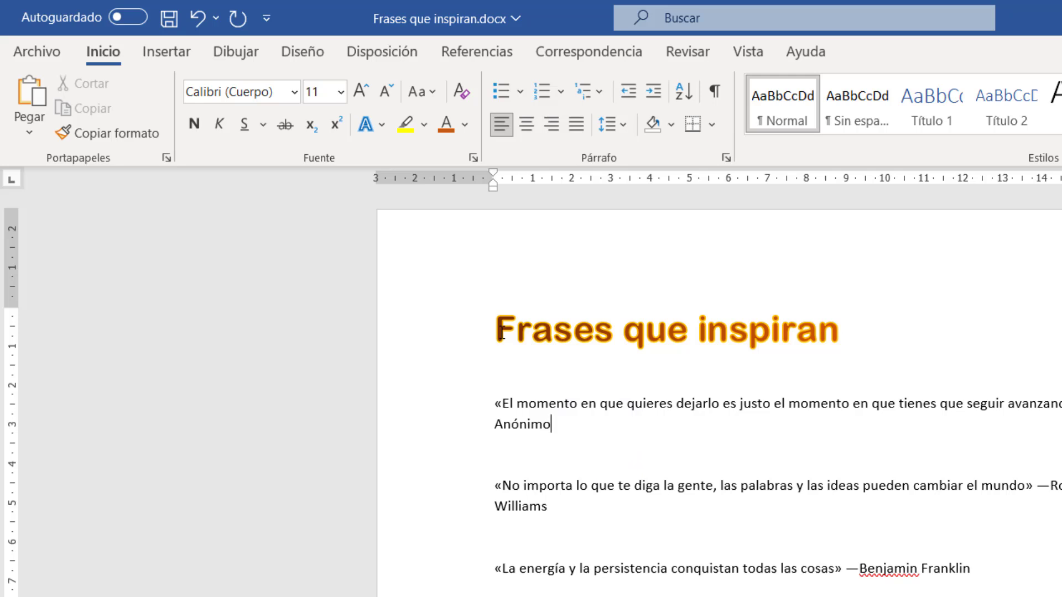